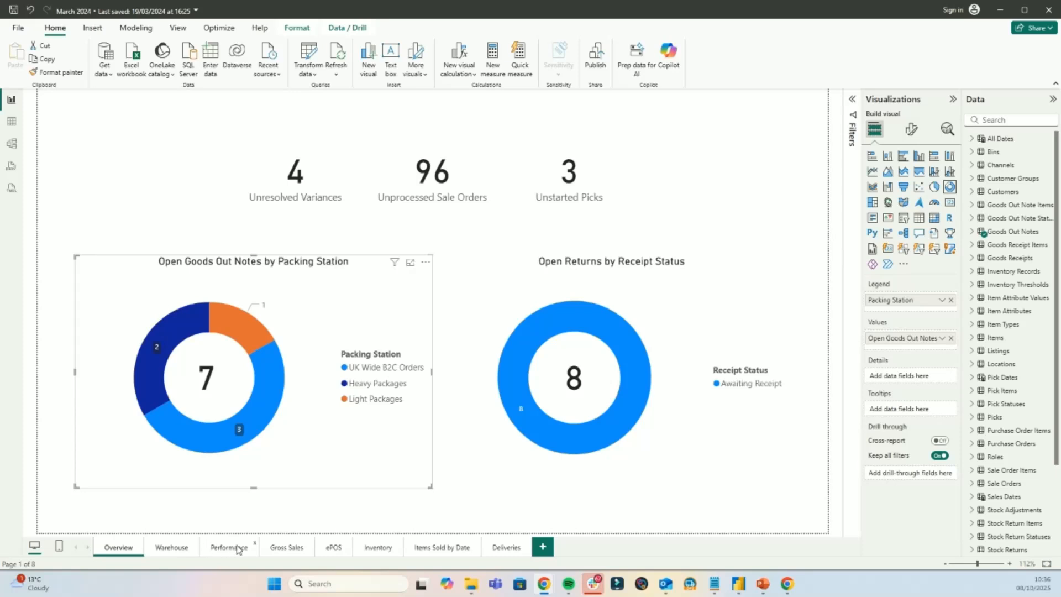
# - View the Warehouse page's completed-by-date chart and return to the Overview page
pyautogui.click(171, 549)
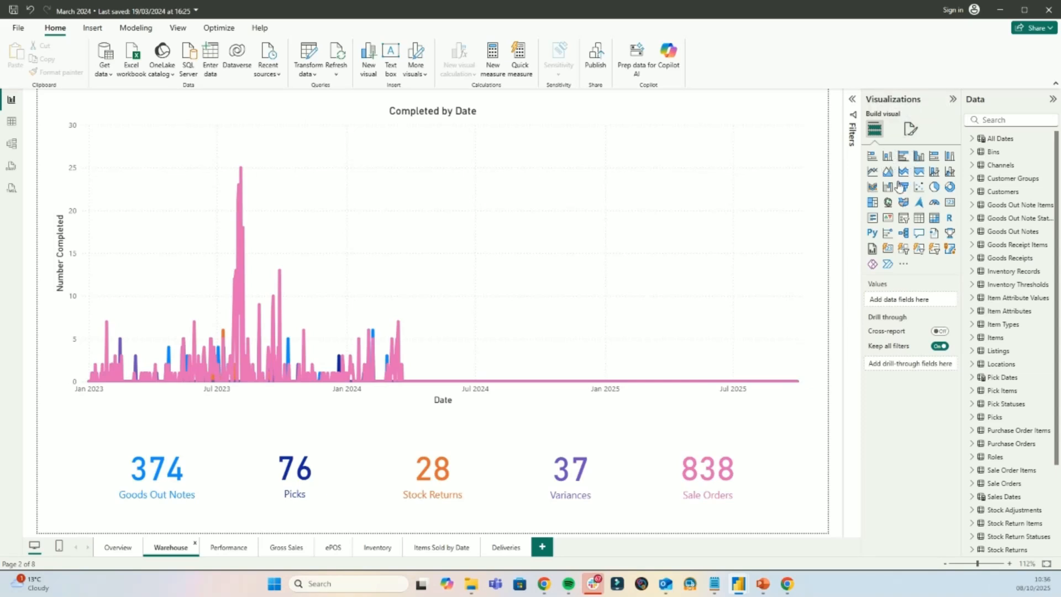
pyautogui.click(114, 550)
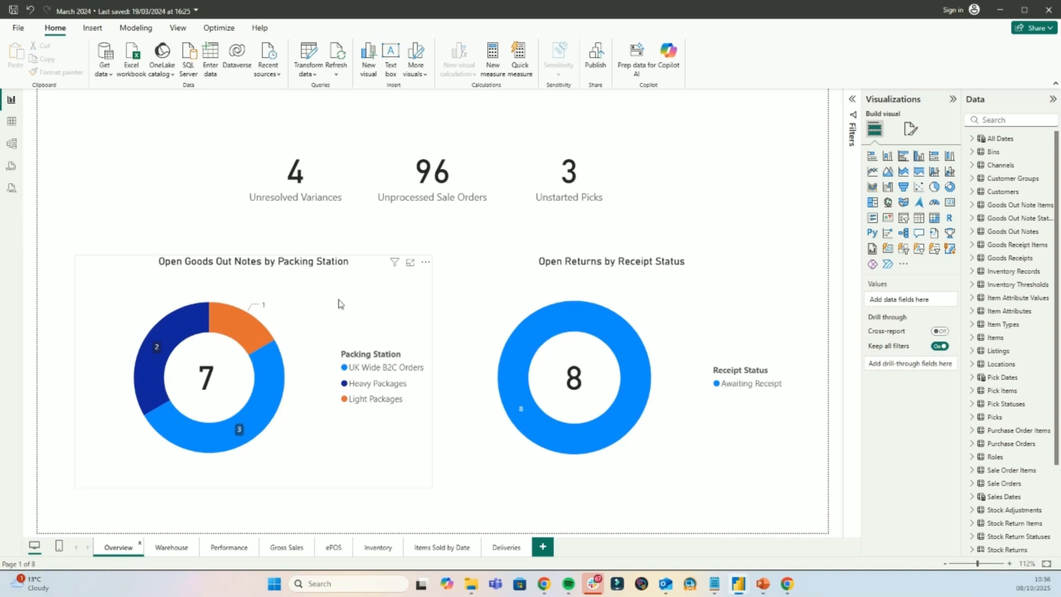
# - Try the Open Goods Out Notes by Packing Station visual as a clustered bar chart, and restore it to a donut chart
pyautogui.click(373, 299)
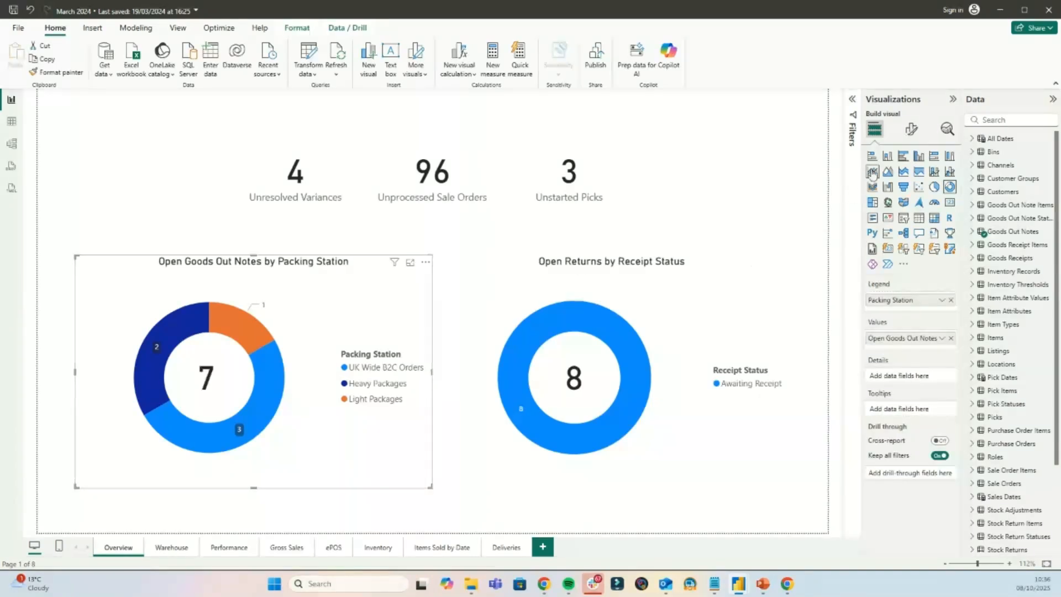
pyautogui.click(903, 157)
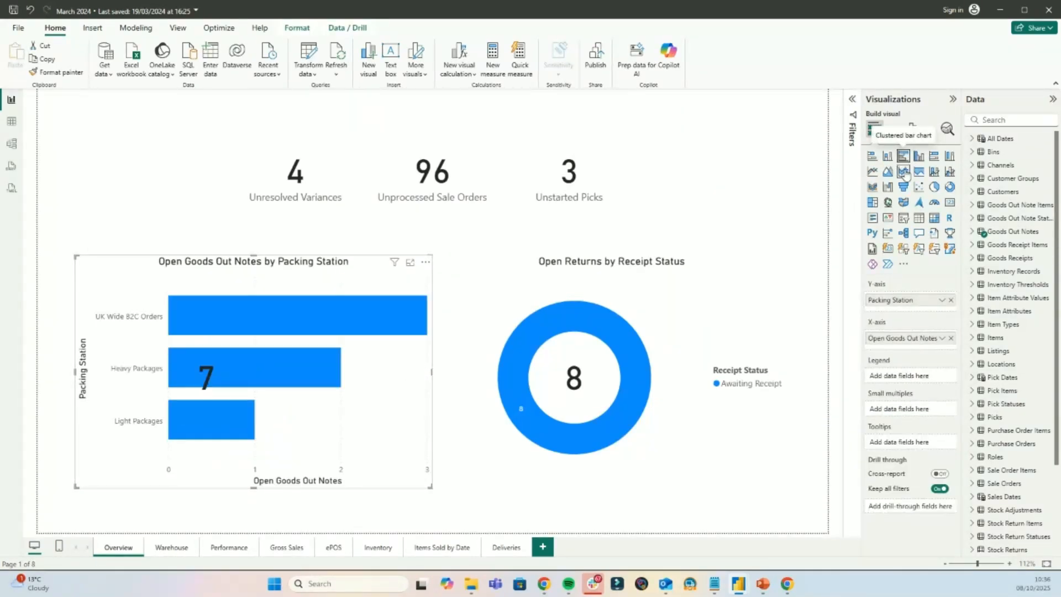
pyautogui.click(950, 187)
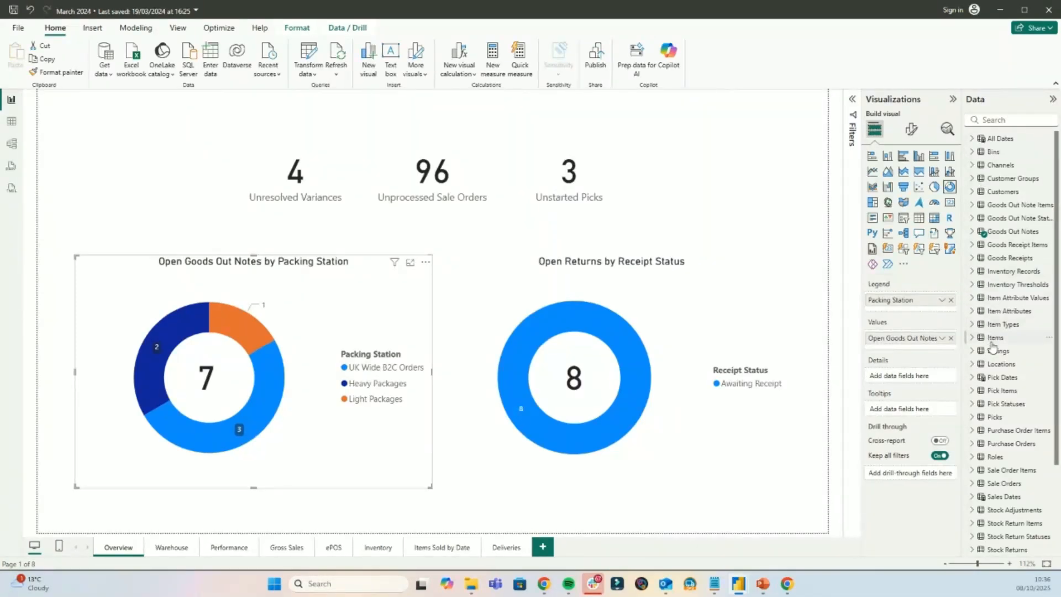
# - Expand the Items table and look through its available fields
pyautogui.moveTo(994, 347)
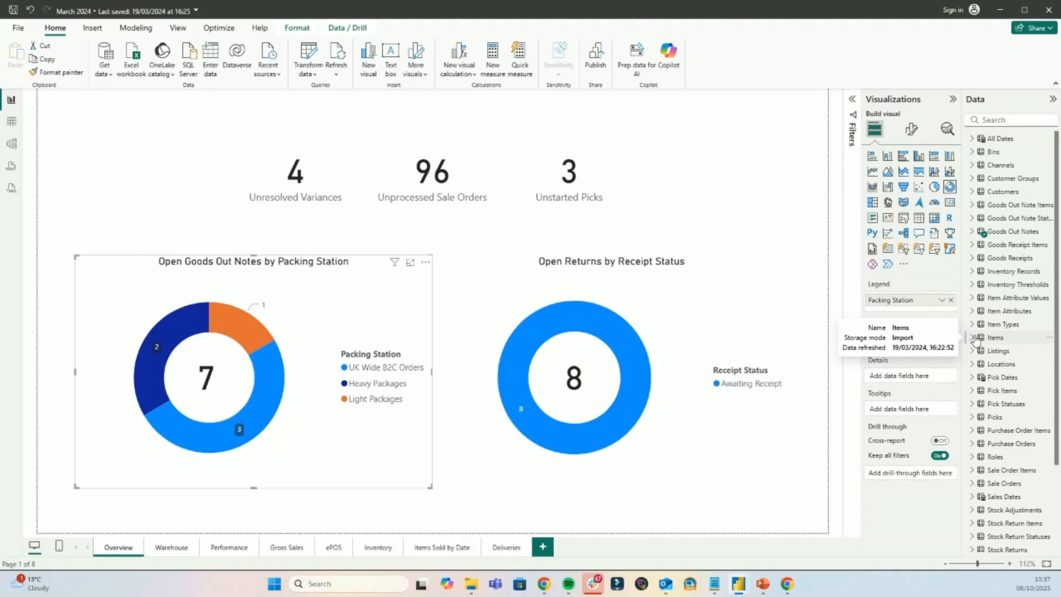
pyautogui.click(972, 337)
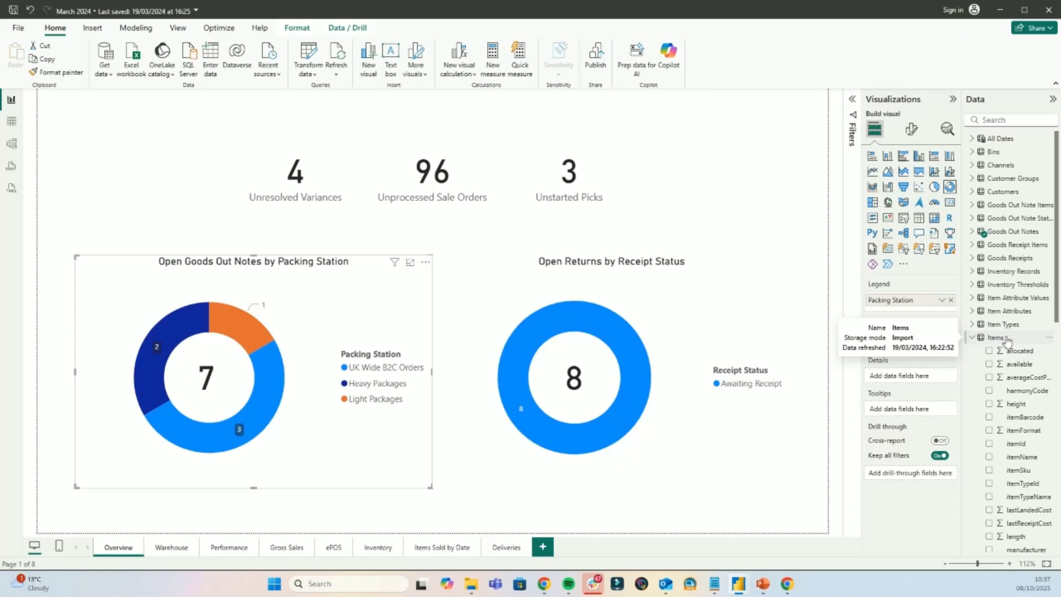
pyautogui.scroll(-2, 1008, 334)
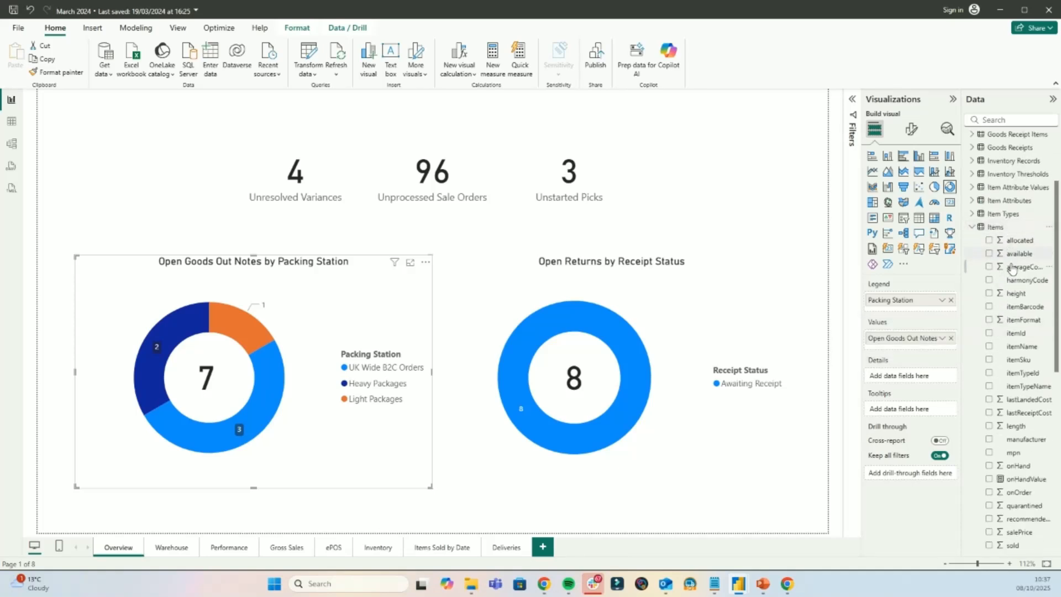
pyautogui.scroll(-1, 1017, 347)
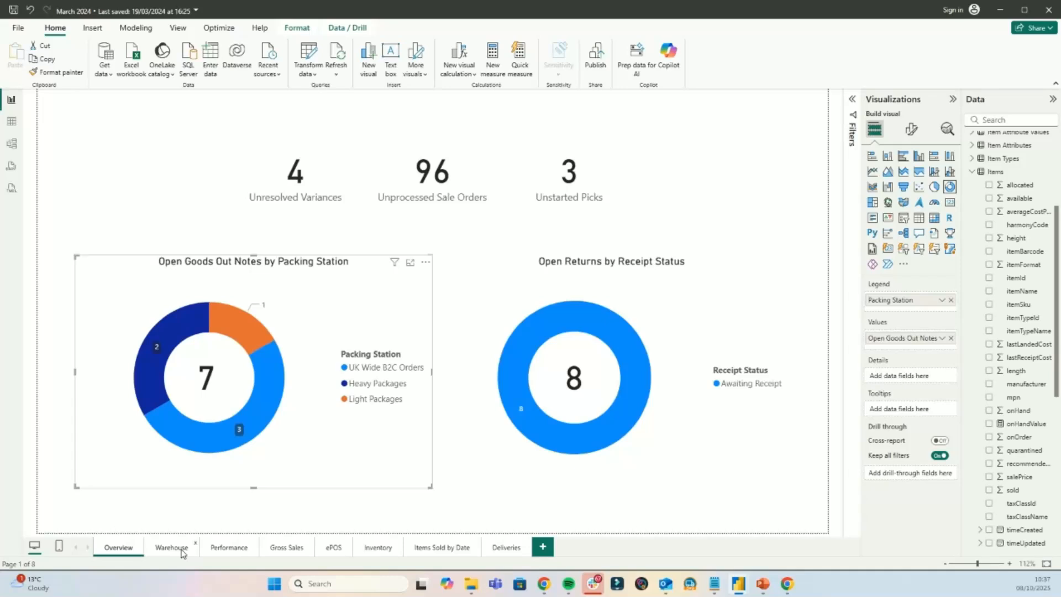
# - Show the Warehouse page's filters and review the filter types available for Date
pyautogui.click(171, 547)
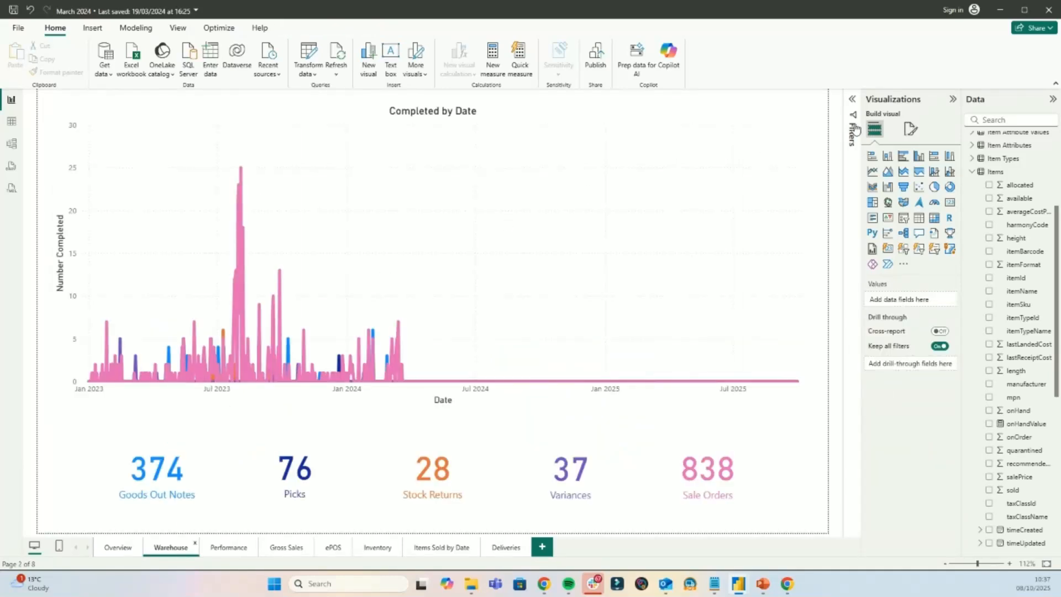
pyautogui.click(852, 100)
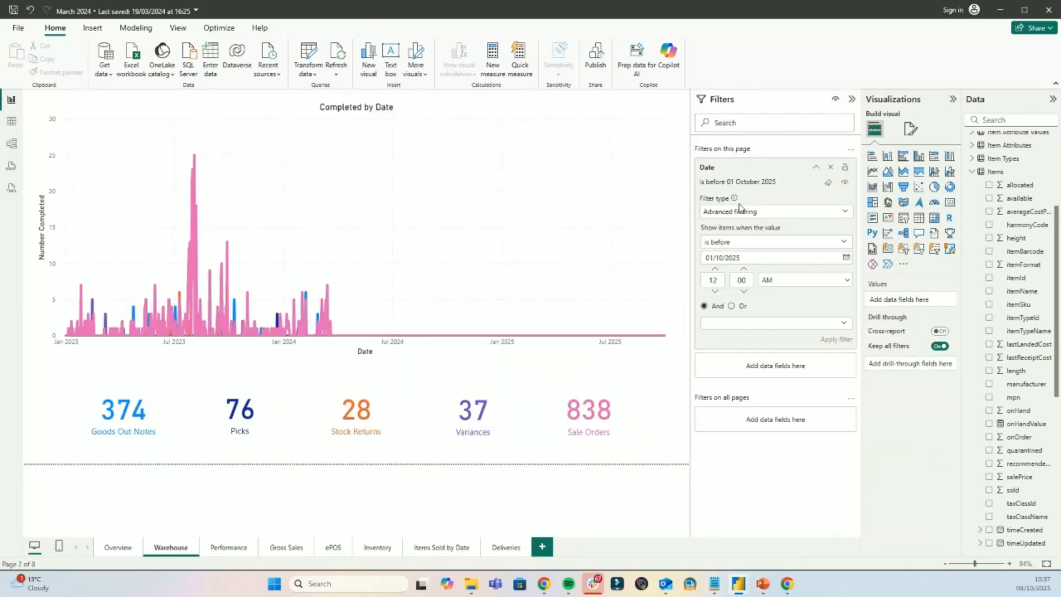
pyautogui.click(757, 215)
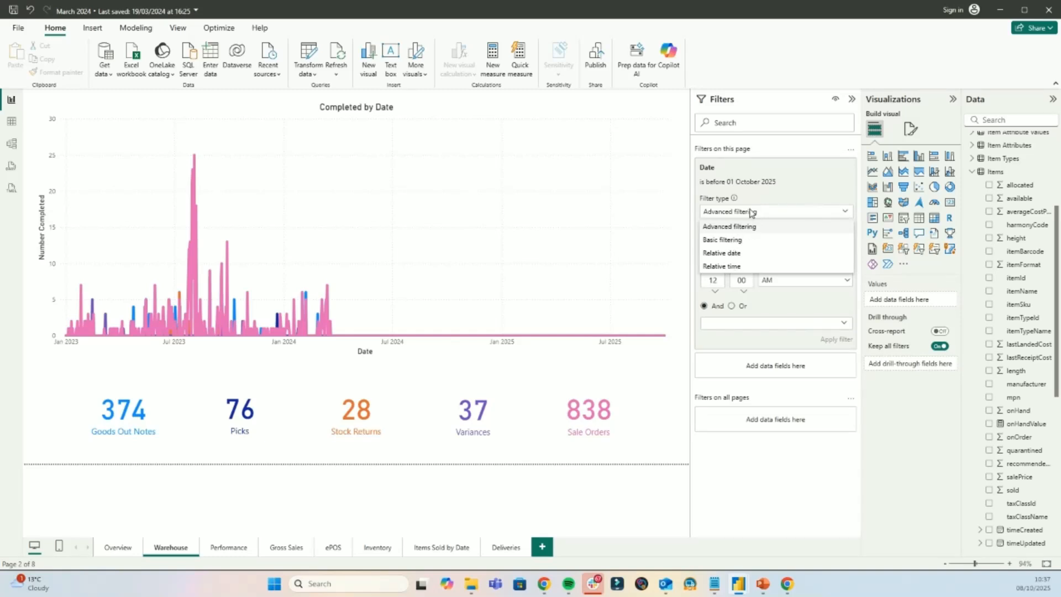
pyautogui.click(827, 200)
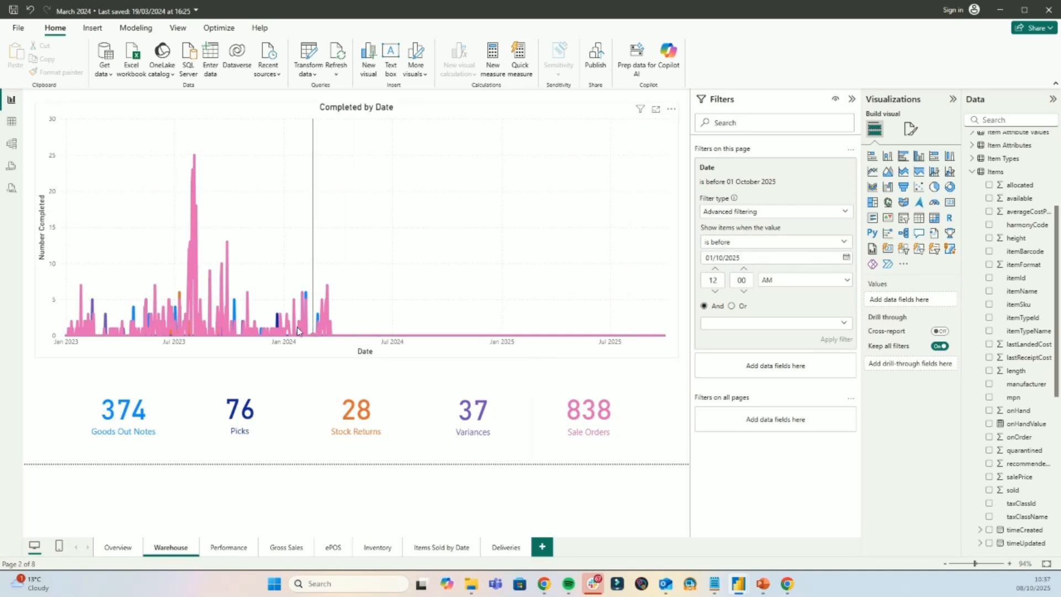
# - Set the Warehouse page's Date filter to before 01/05/2025 and apply it
pyautogui.click(847, 259)
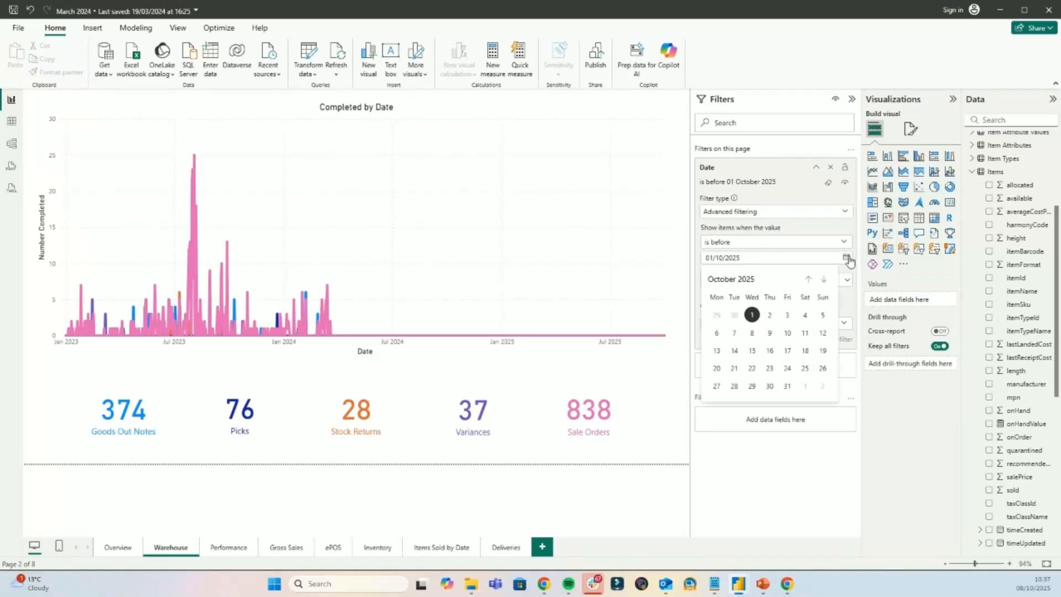
pyautogui.click(808, 280)
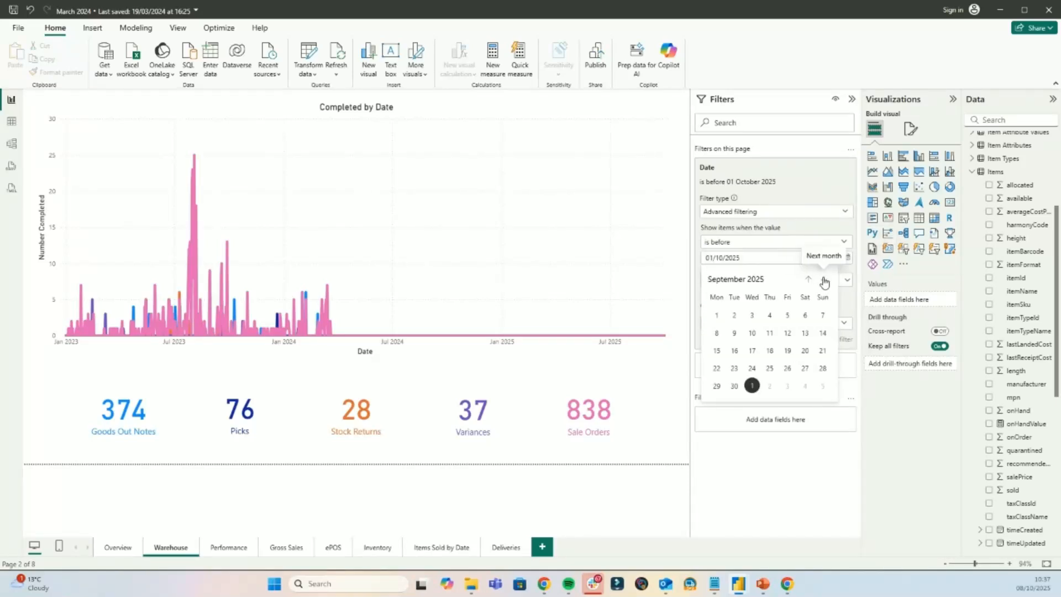
pyautogui.click(809, 281)
pyautogui.click(809, 281)
pyautogui.click(809, 281)
pyautogui.click(809, 281)
pyautogui.click(771, 319)
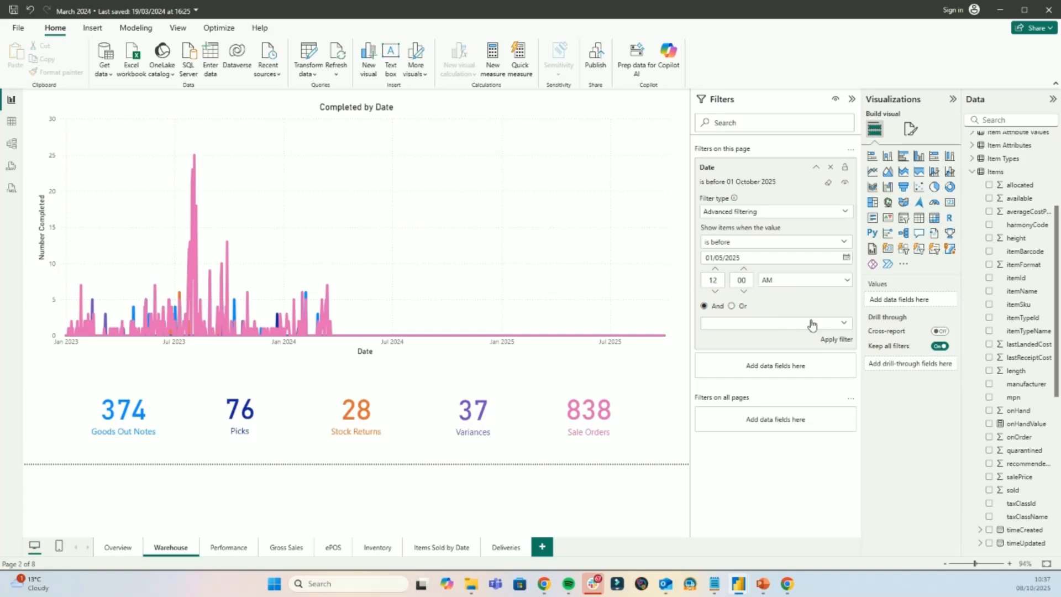
pyautogui.click(838, 340)
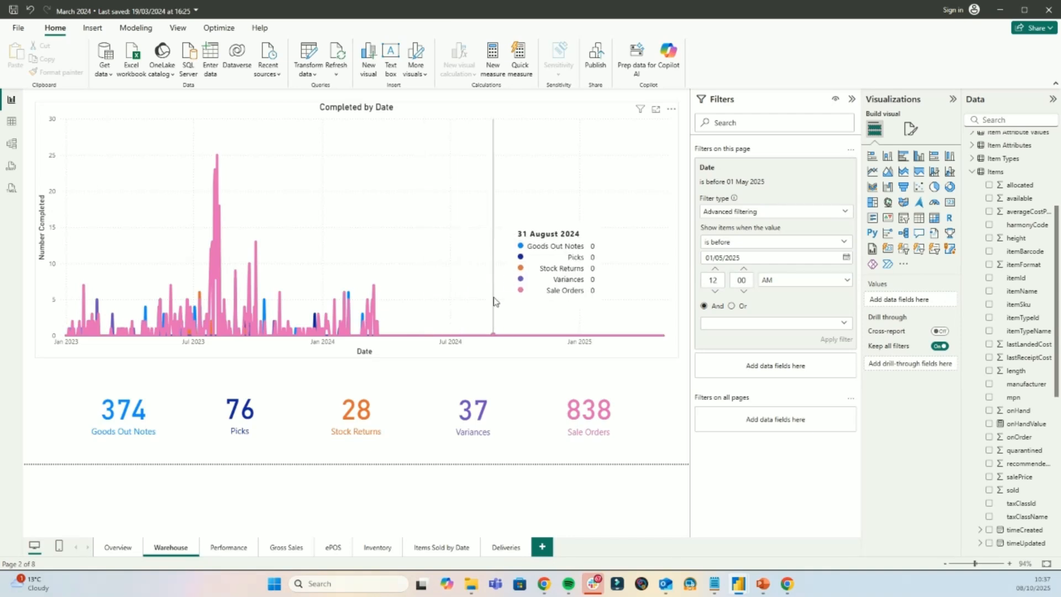
# - In the Overview page's mobile layout, place the Open Goods Out Notes donut with the Unprocessed Sale Orders card below, and return to desktop layout
pyautogui.click(119, 548)
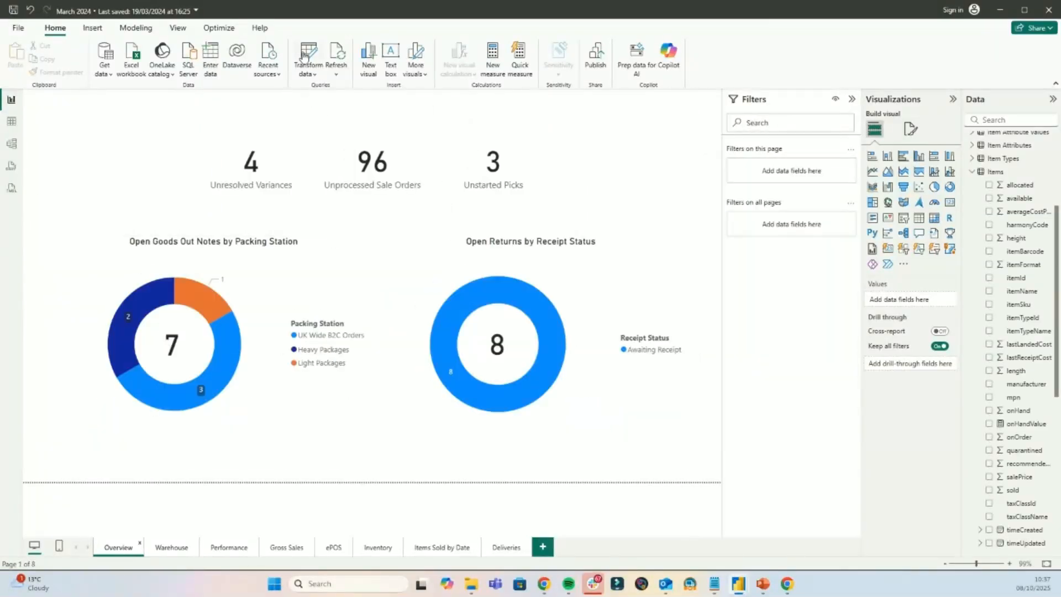
pyautogui.click(179, 28)
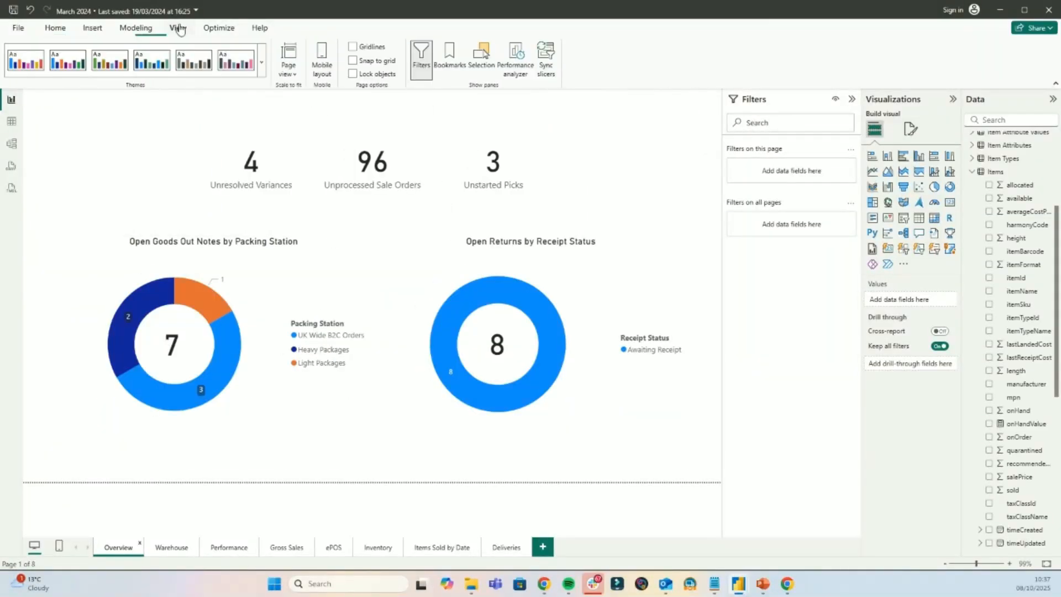
pyautogui.click(326, 69)
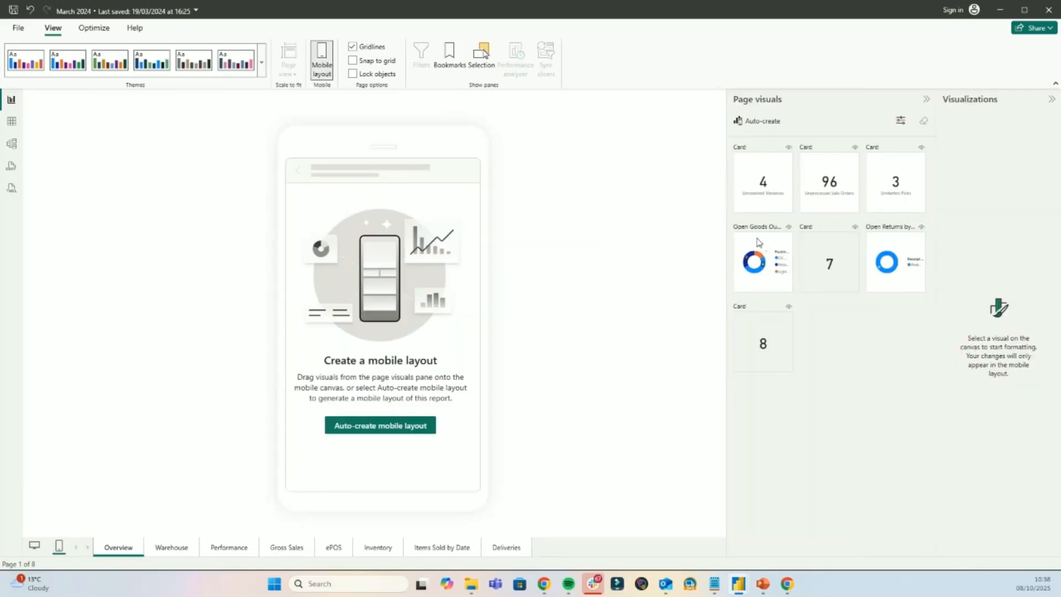
pyautogui.moveTo(755, 243); pyautogui.dragTo(467, 332)
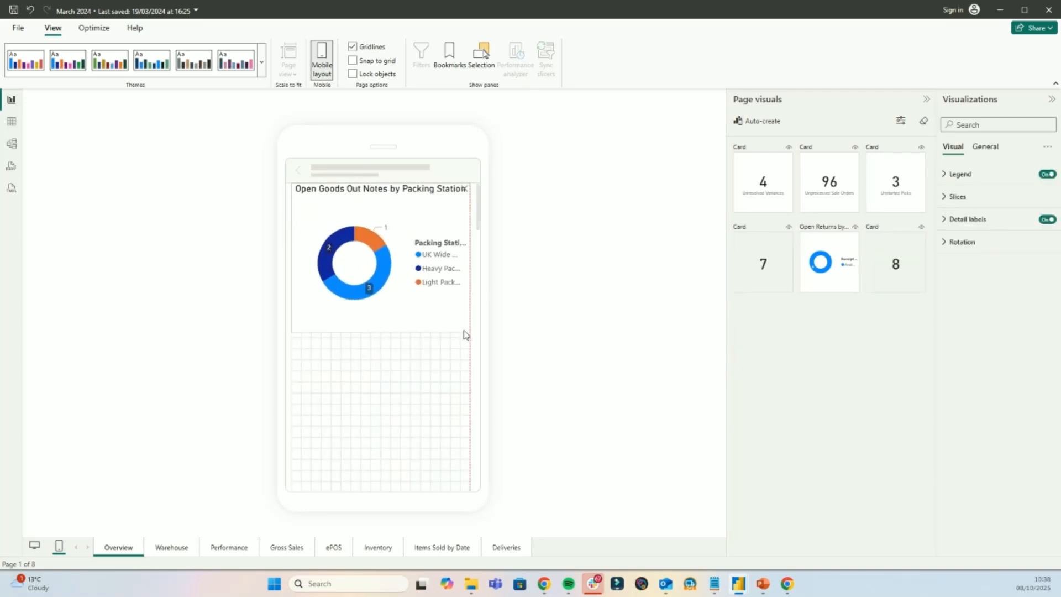
pyautogui.moveTo(824, 182); pyautogui.dragTo(470, 471)
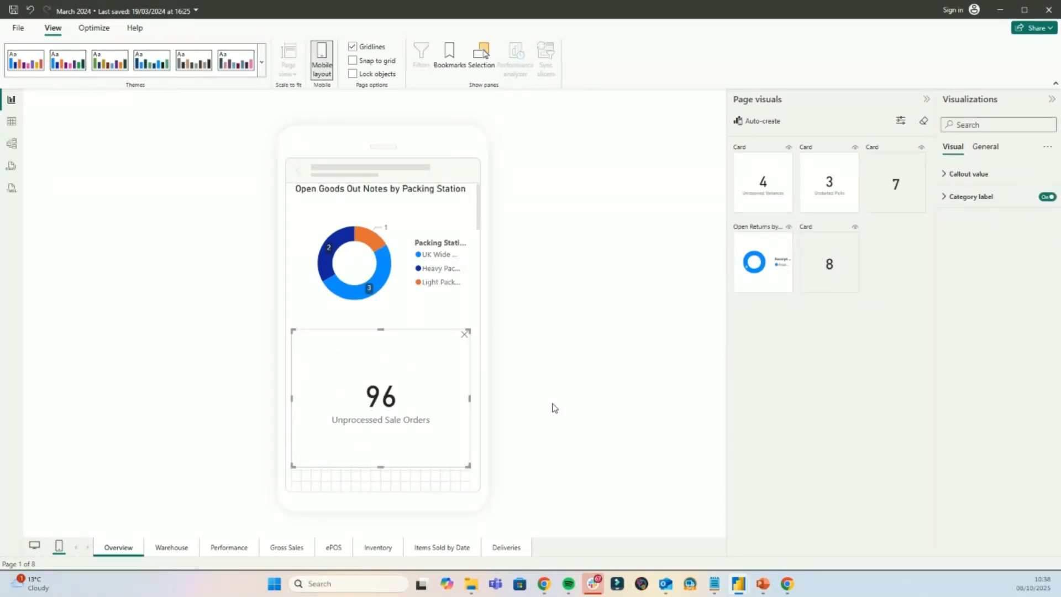
pyautogui.click(320, 50)
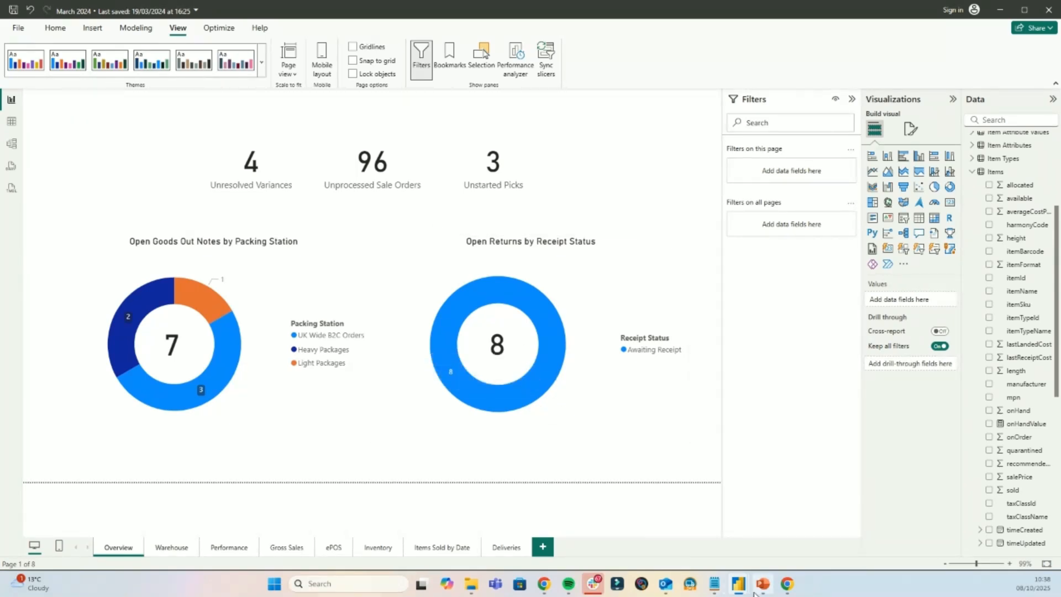
# - Switch to the StokLy Visuals report, hide its filters, and examine the June figures in the NET Sales per Month chart
pyautogui.moveTo(739, 591)
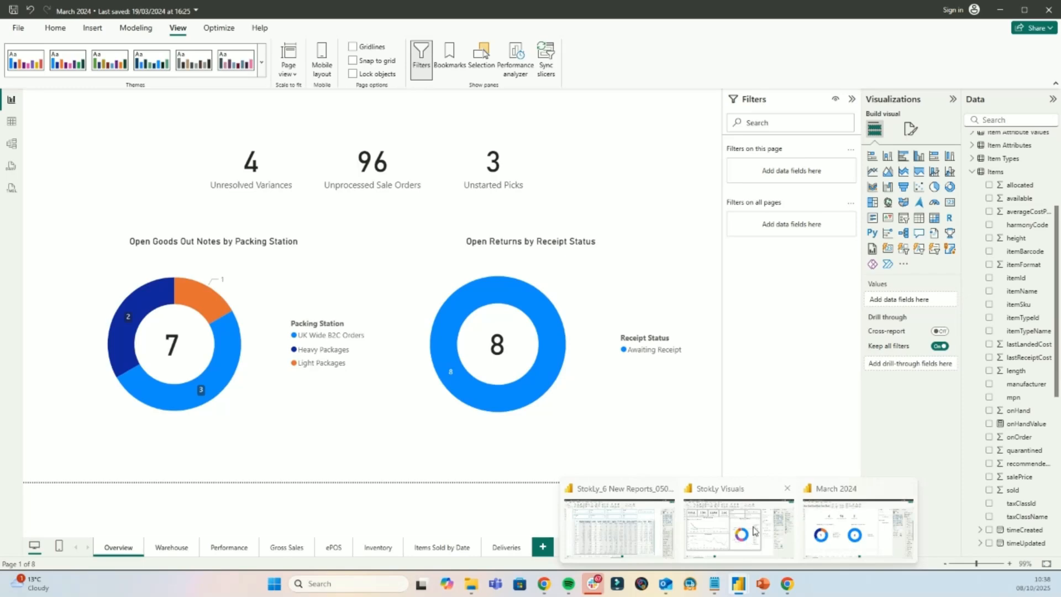
pyautogui.click(755, 531)
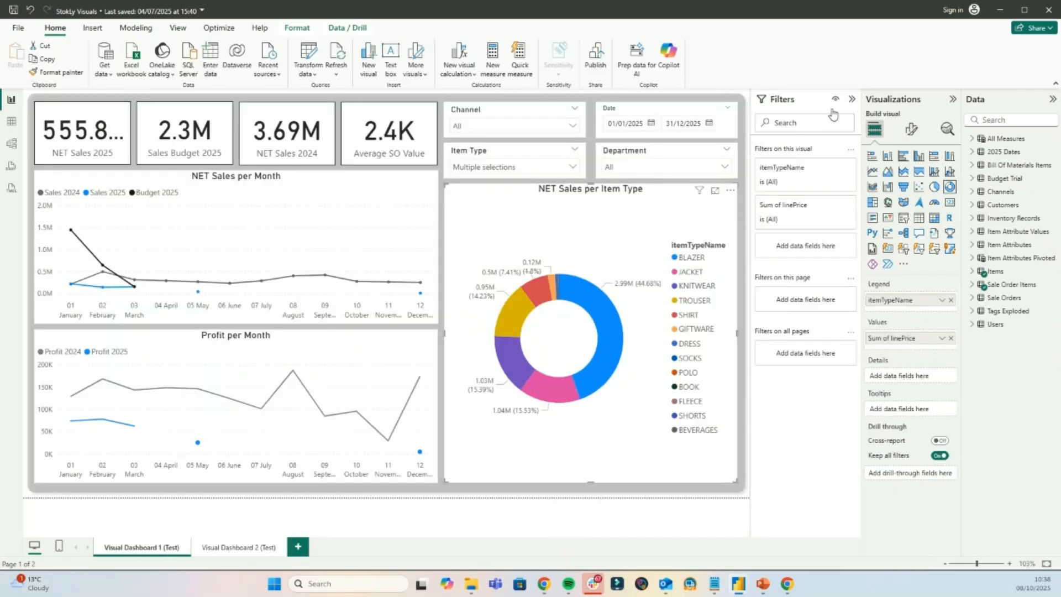
pyautogui.click(856, 101)
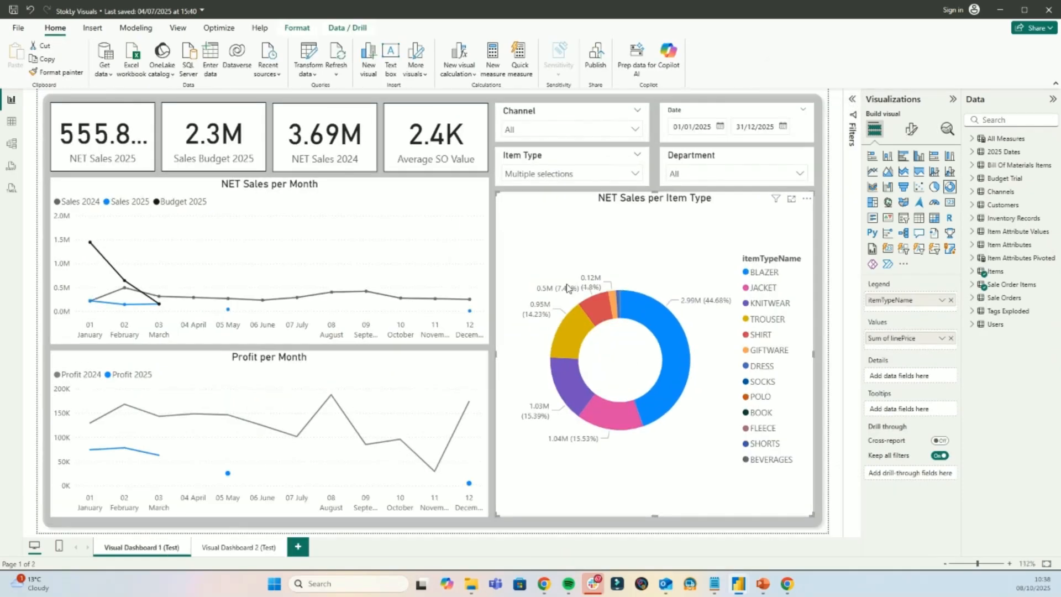
pyautogui.moveTo(286, 245)
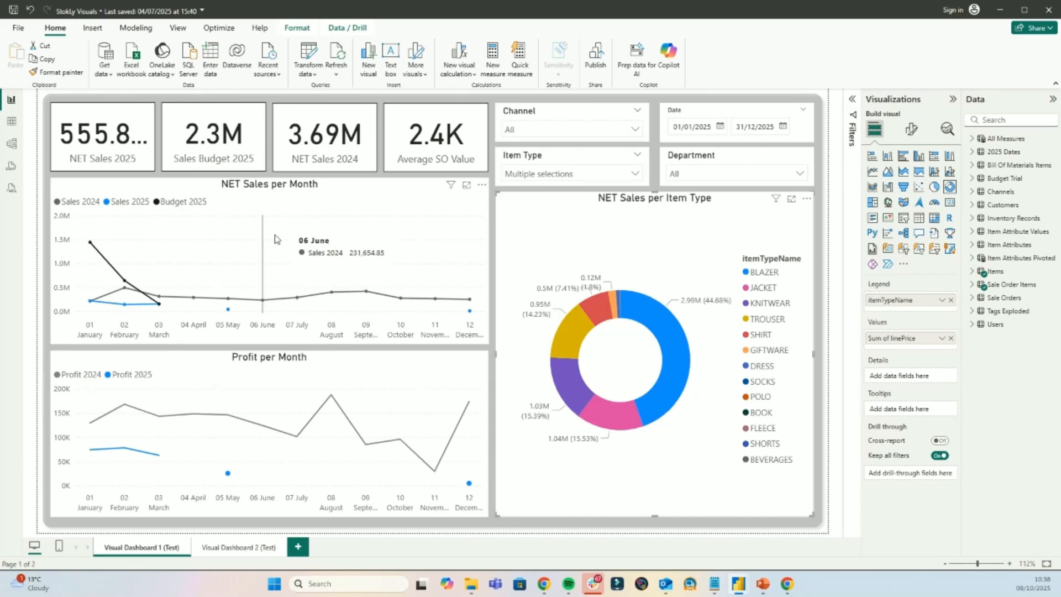
# - Review the Item Type slicer's options and check the start date control of the Date slicer without changing either selection
pyautogui.click(575, 176)
pyautogui.scroll(-3, 564, 213)
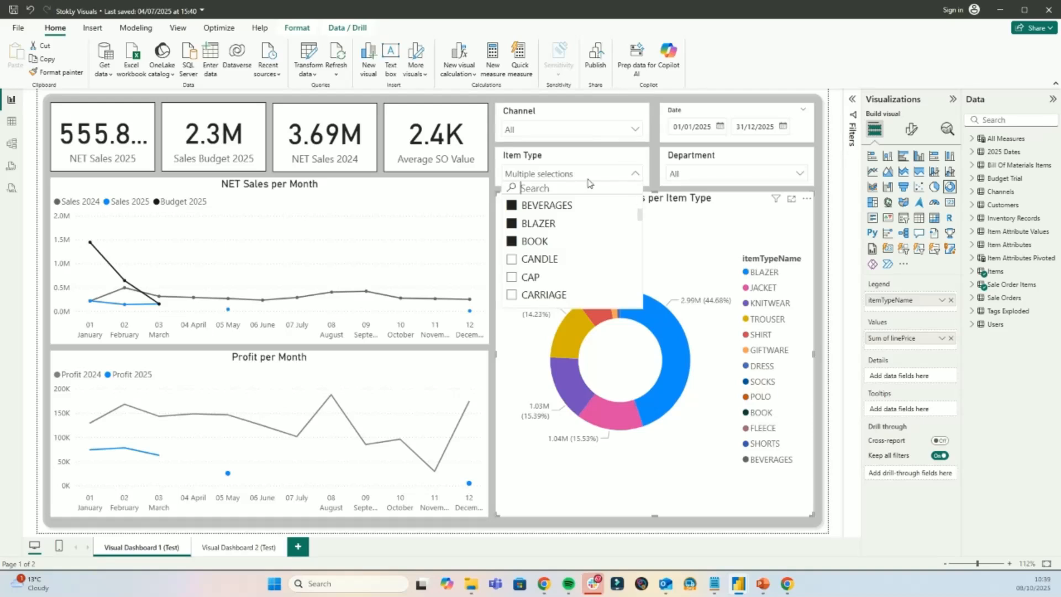
pyautogui.click(681, 227)
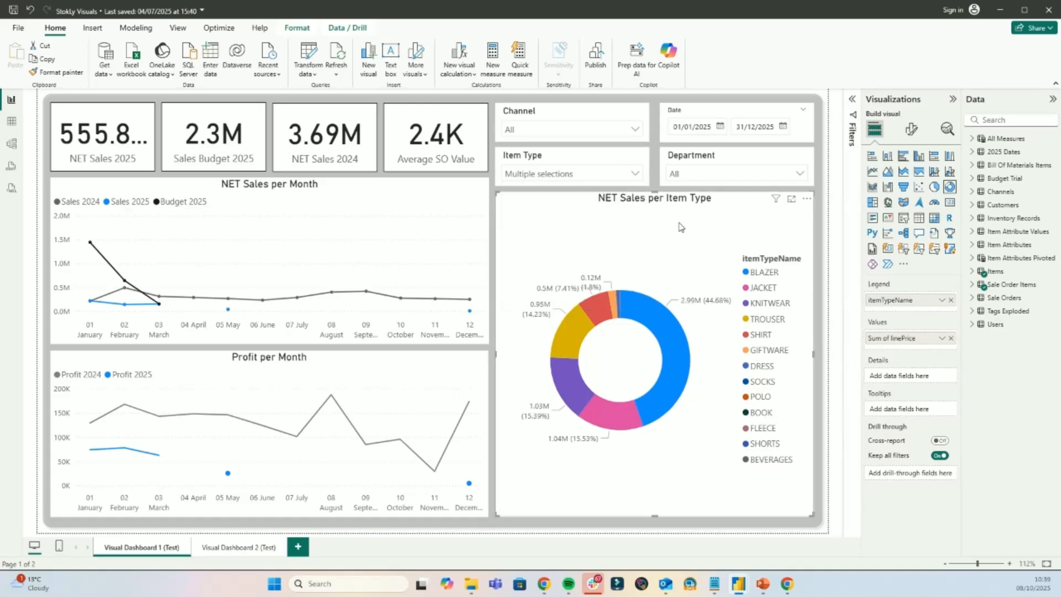
pyautogui.click(720, 127)
pyautogui.click(638, 237)
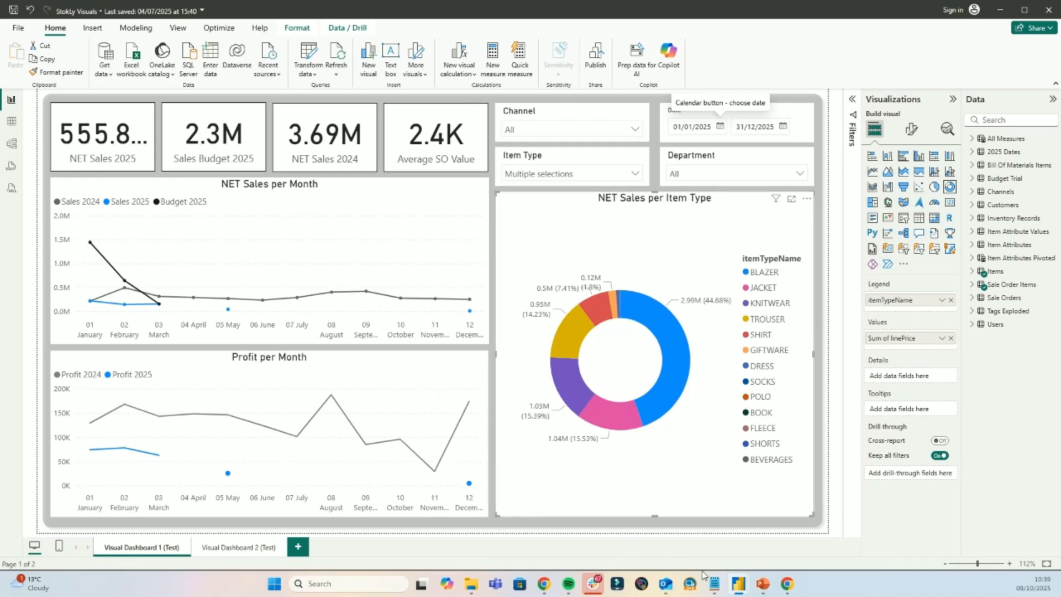
# - Switch to the Stokly_6 New Reports_05062025 report and view the period columns of the Stock Sell Through table
pyautogui.moveTo(735, 585)
pyautogui.click(618, 528)
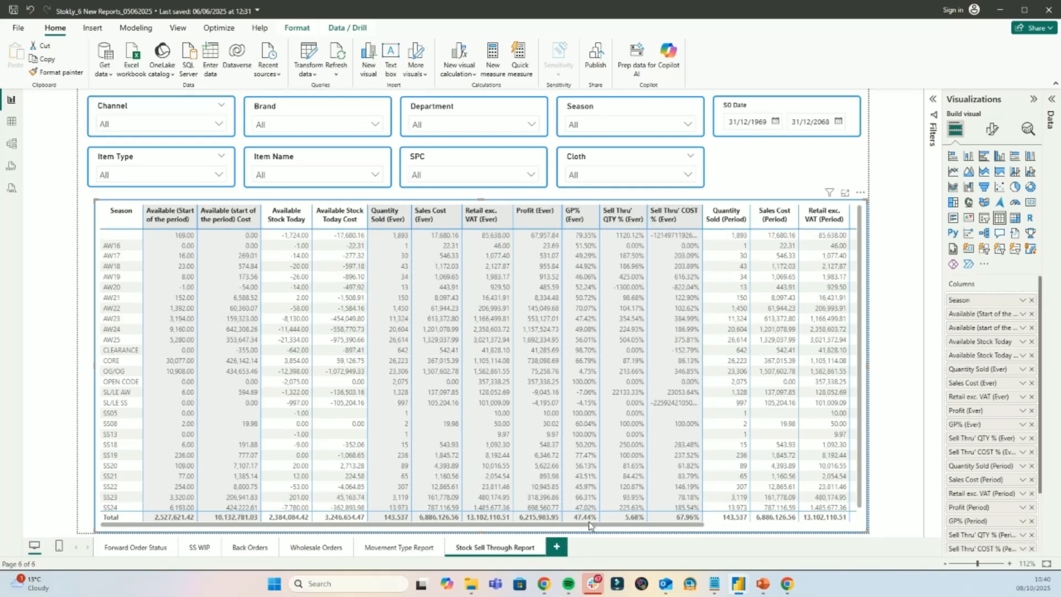
pyautogui.moveTo(594, 527); pyautogui.dragTo(761, 539)
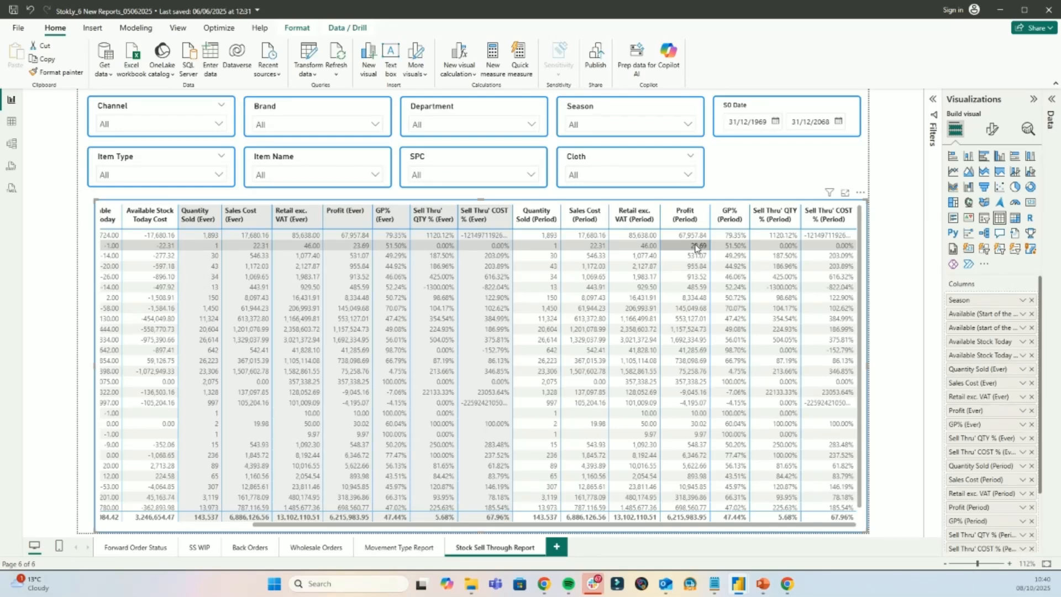
# - Show the filters available for the Stock Sell Through table
pyautogui.click(933, 102)
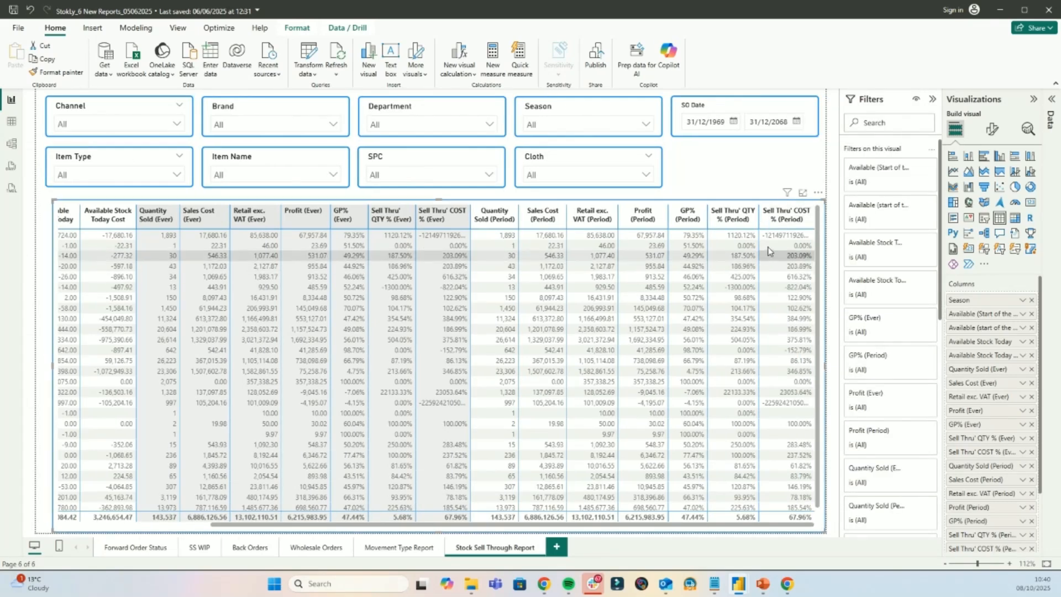
pyautogui.click(753, 201)
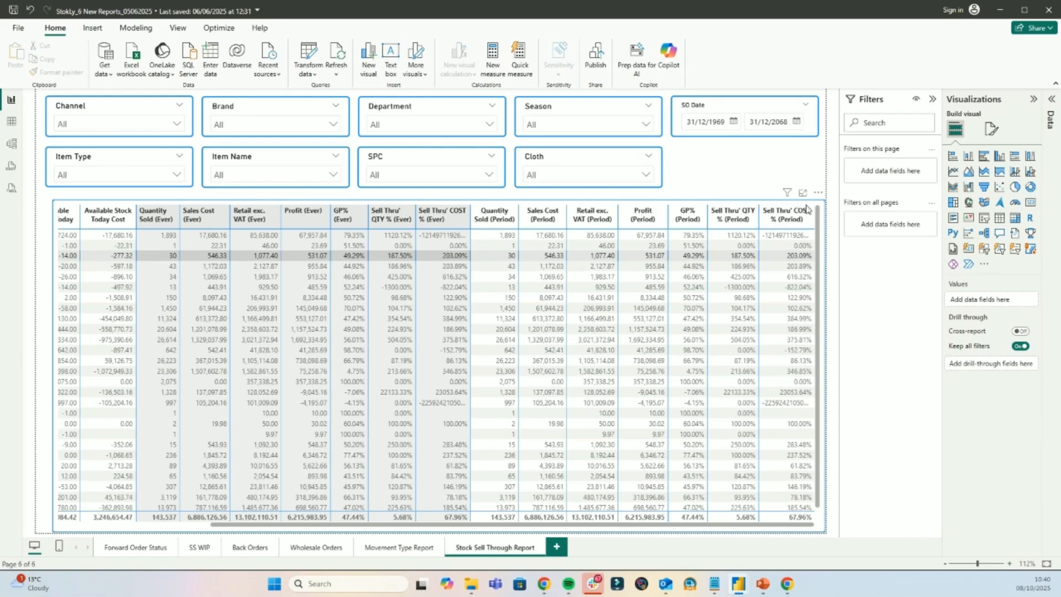
pyautogui.click(752, 228)
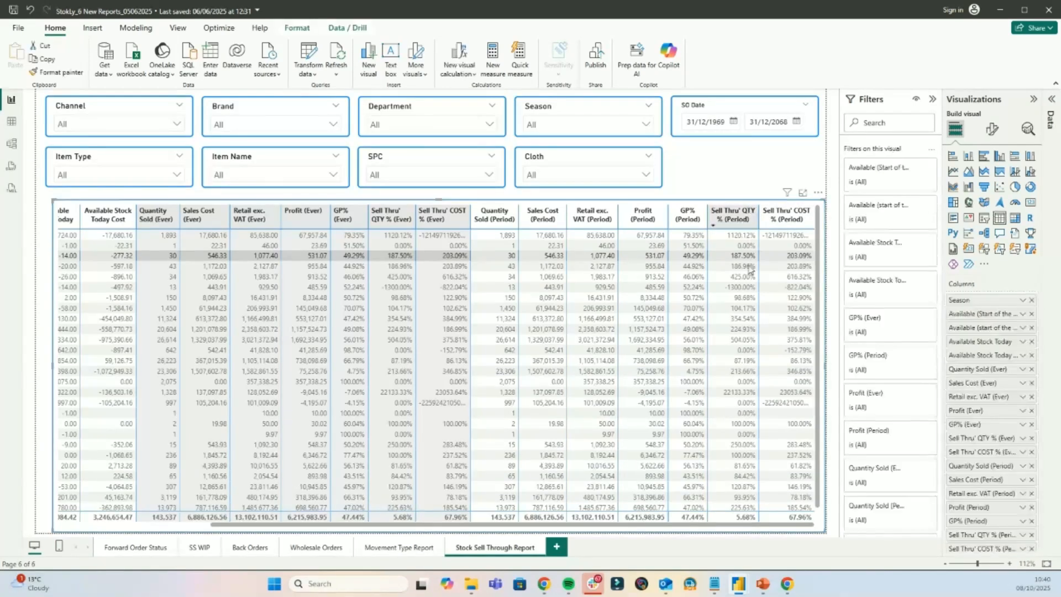
# - Review the field options for the GP% (Ever) column of the Stock Sell Through table without changing any
pyautogui.click(747, 270)
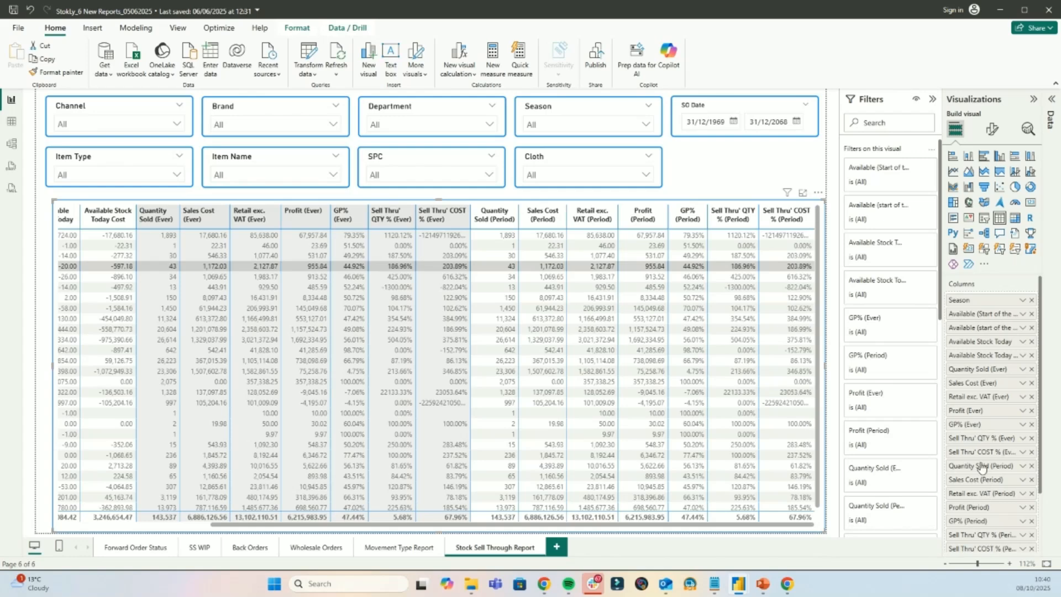
pyautogui.click(1024, 425)
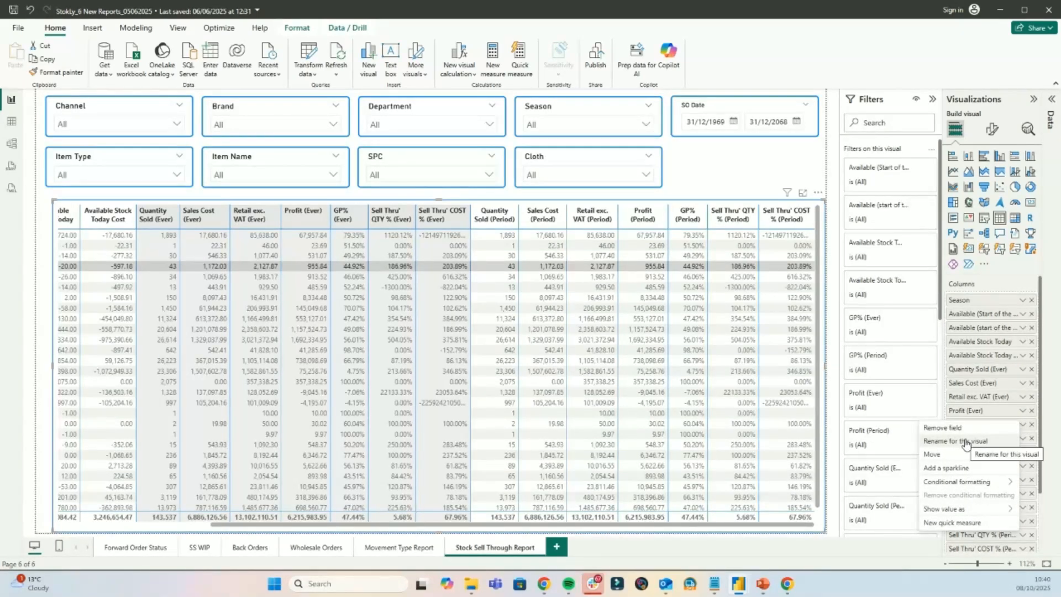
pyautogui.click(840, 60)
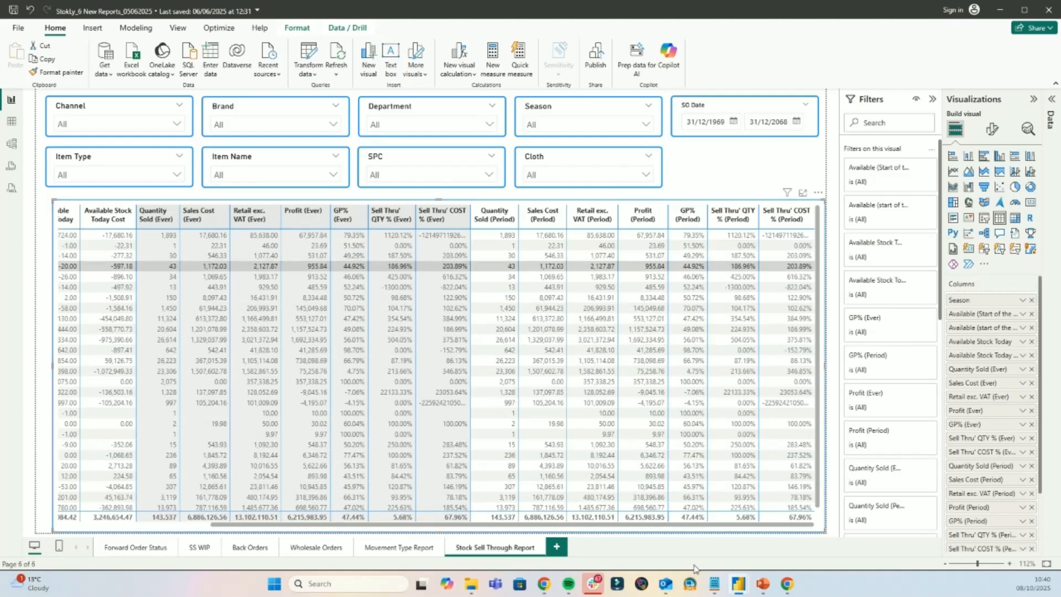
# - Switch to the March 2024 report and add a new page with a table visual enlarged across most of the canvas
pyautogui.moveTo(744, 587)
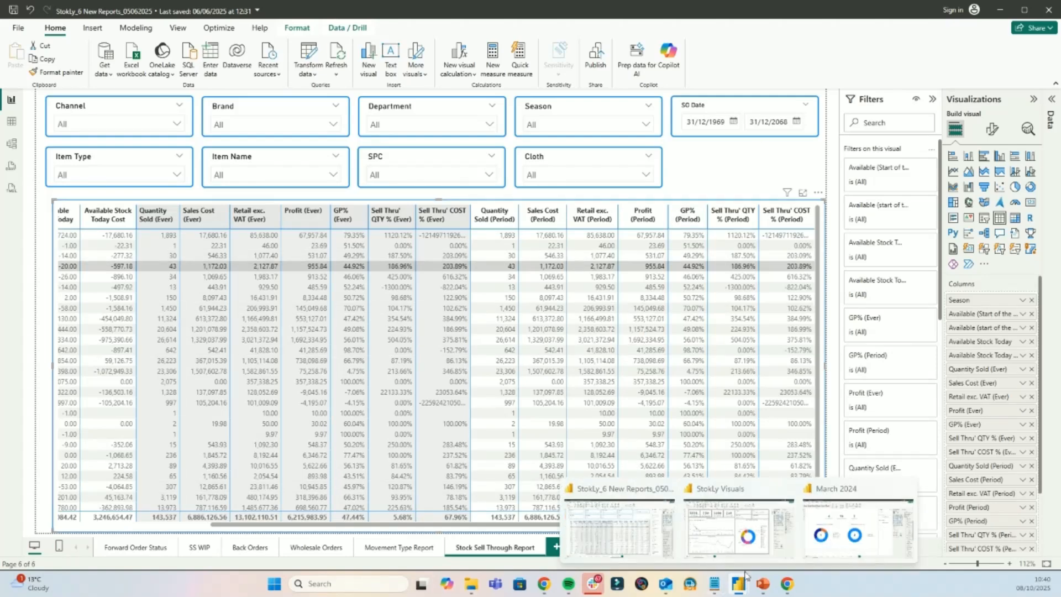
pyautogui.click(861, 523)
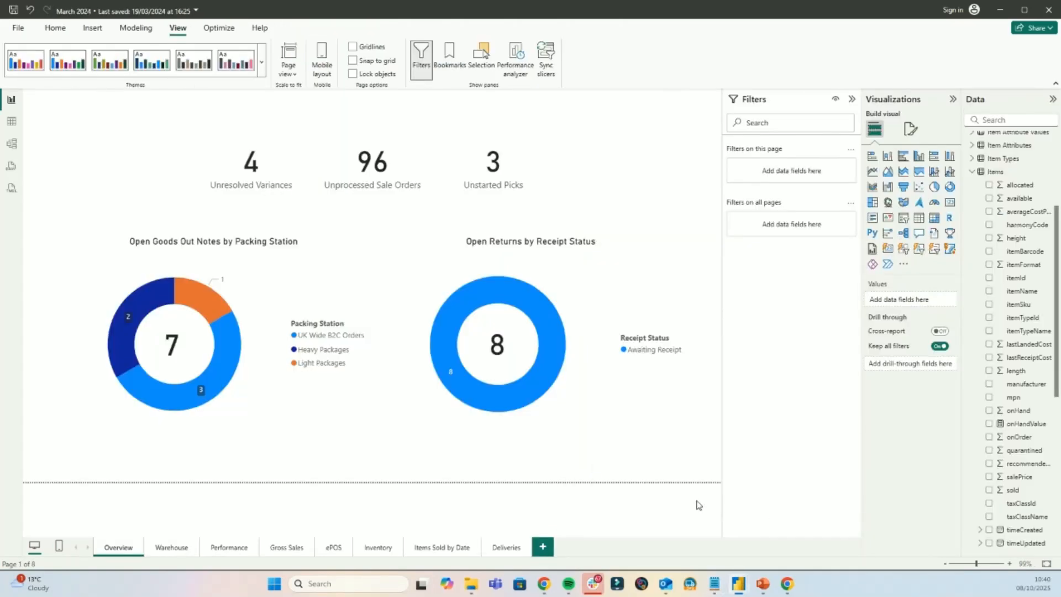
pyautogui.click(543, 549)
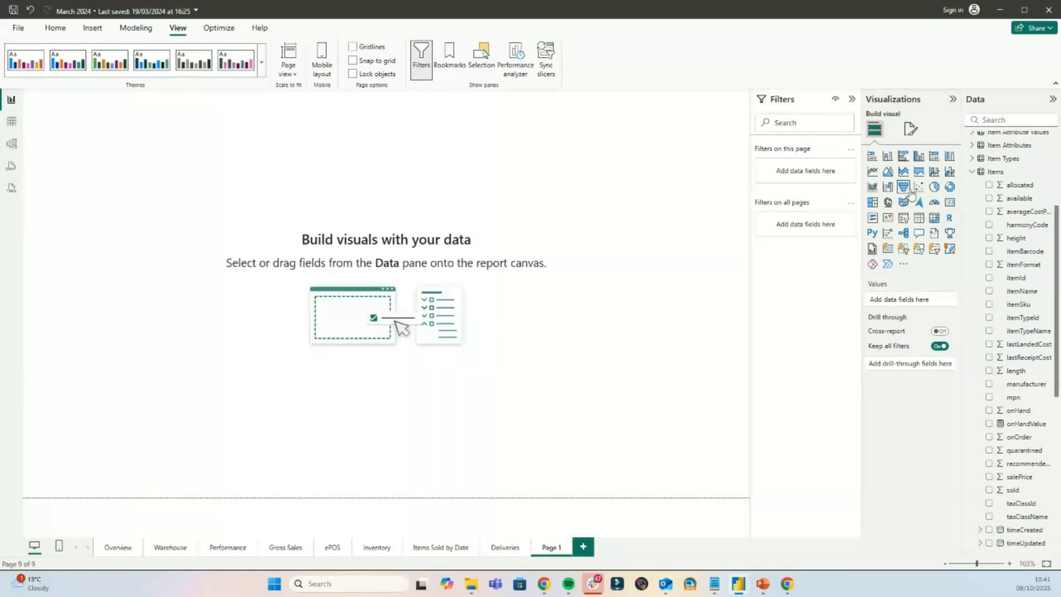
pyautogui.click(920, 219)
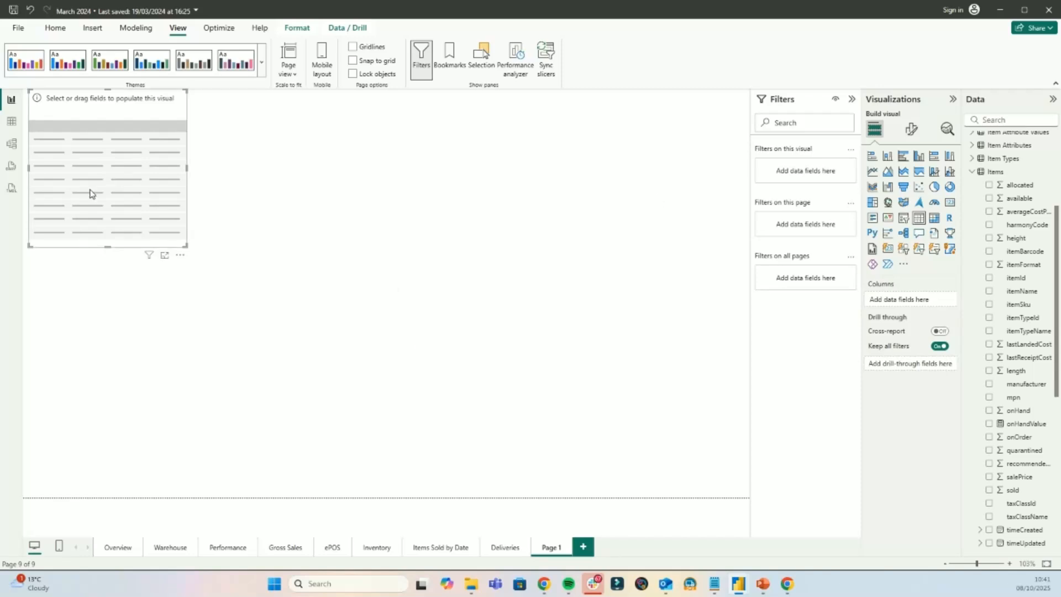
pyautogui.moveTo(187, 246); pyautogui.dragTo(638, 452)
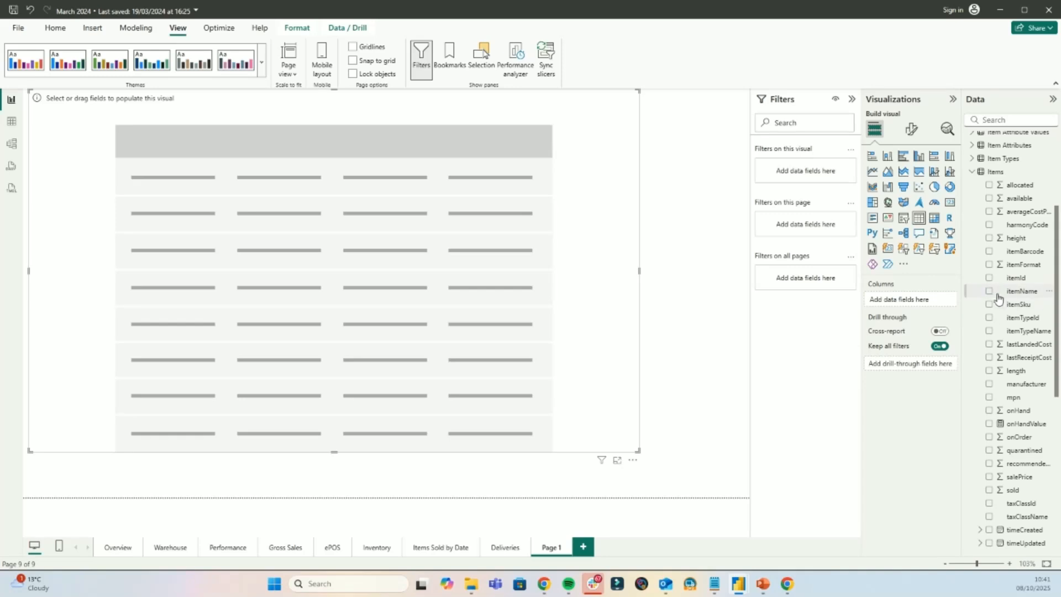
# - Populate the table with itemName and itemSku from Items and itemTypeName from Item Types as its columns
pyautogui.moveTo(1015, 293); pyautogui.dragTo(901, 299)
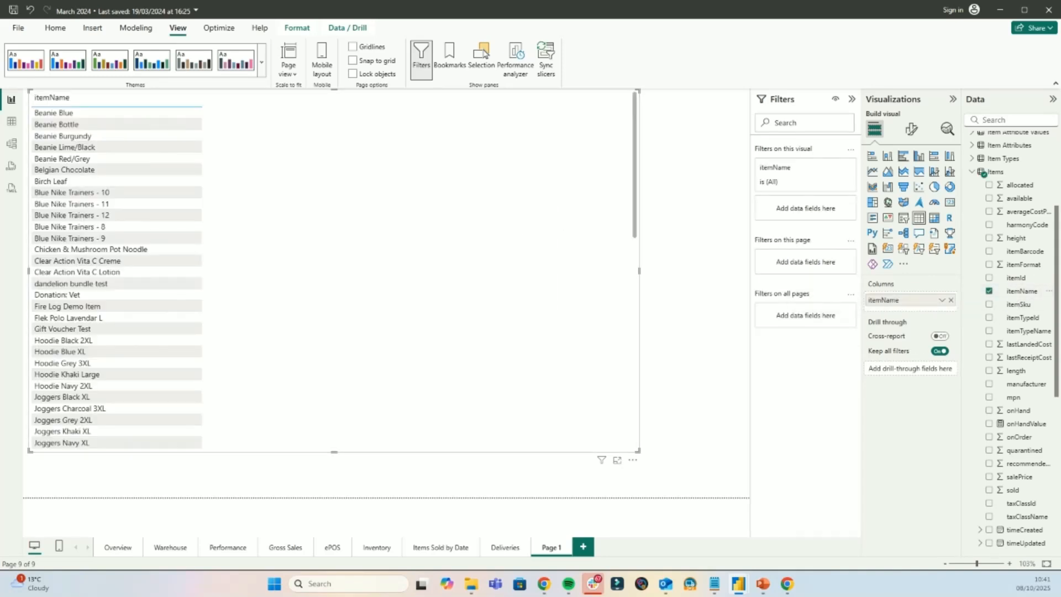
pyautogui.moveTo(1024, 306); pyautogui.dragTo(917, 310)
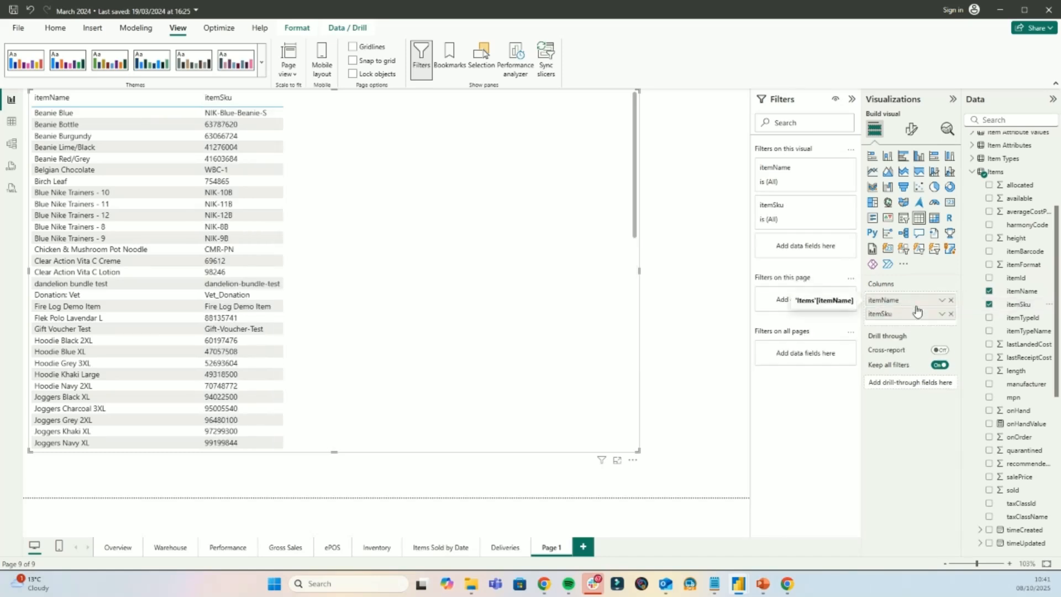
pyautogui.click(973, 173)
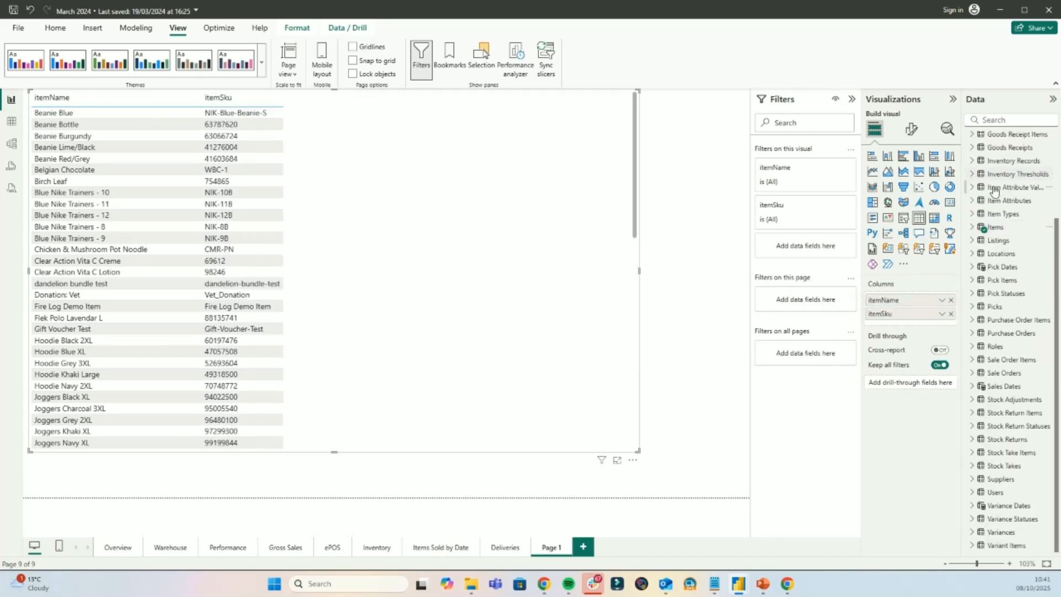
pyautogui.click(971, 202)
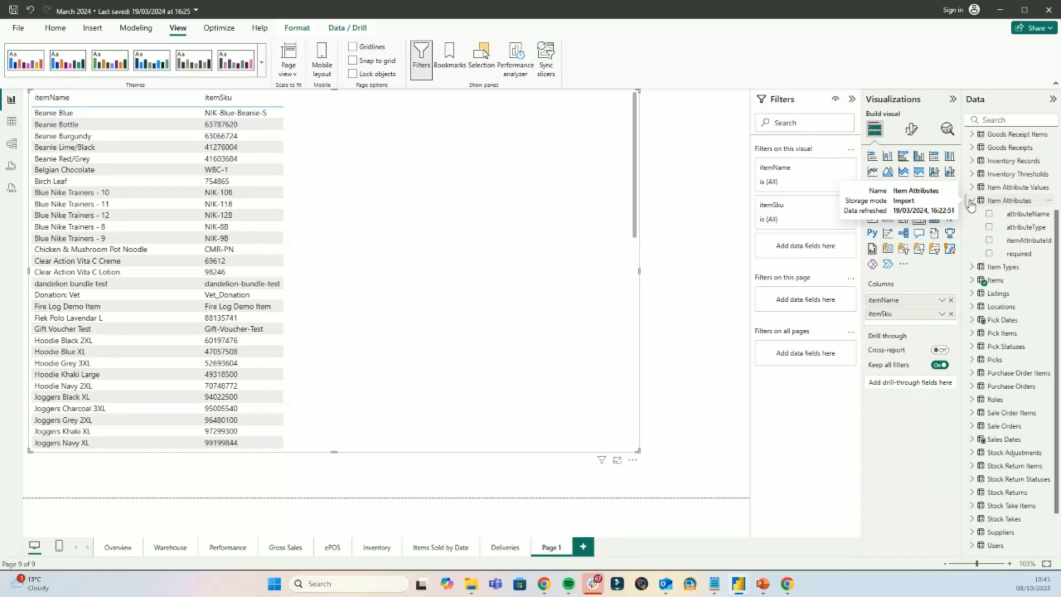
pyautogui.click(971, 203)
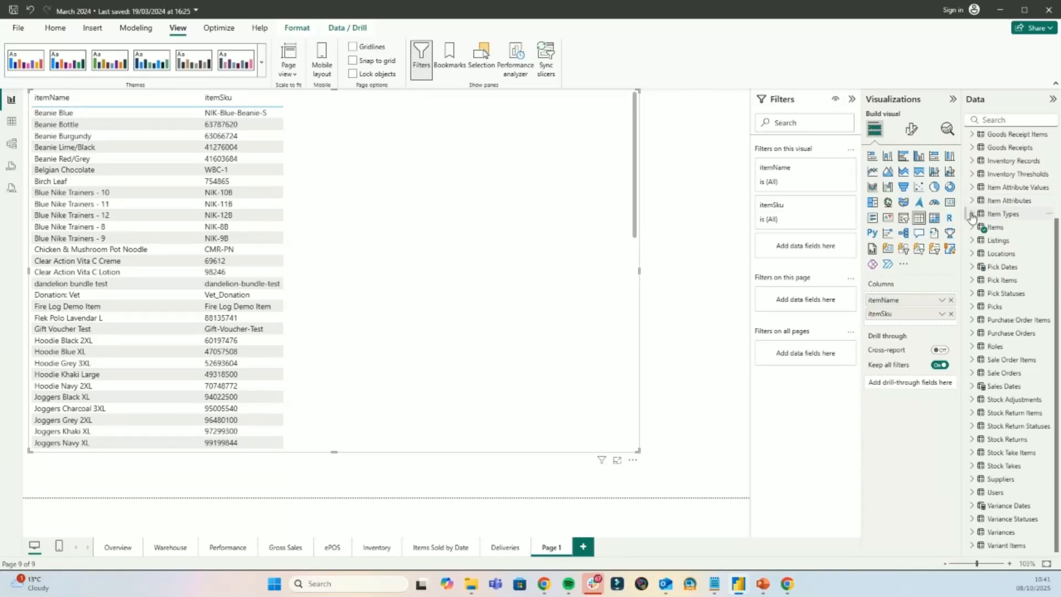
pyautogui.click(973, 215)
pyautogui.moveTo(1027, 242); pyautogui.dragTo(915, 328)
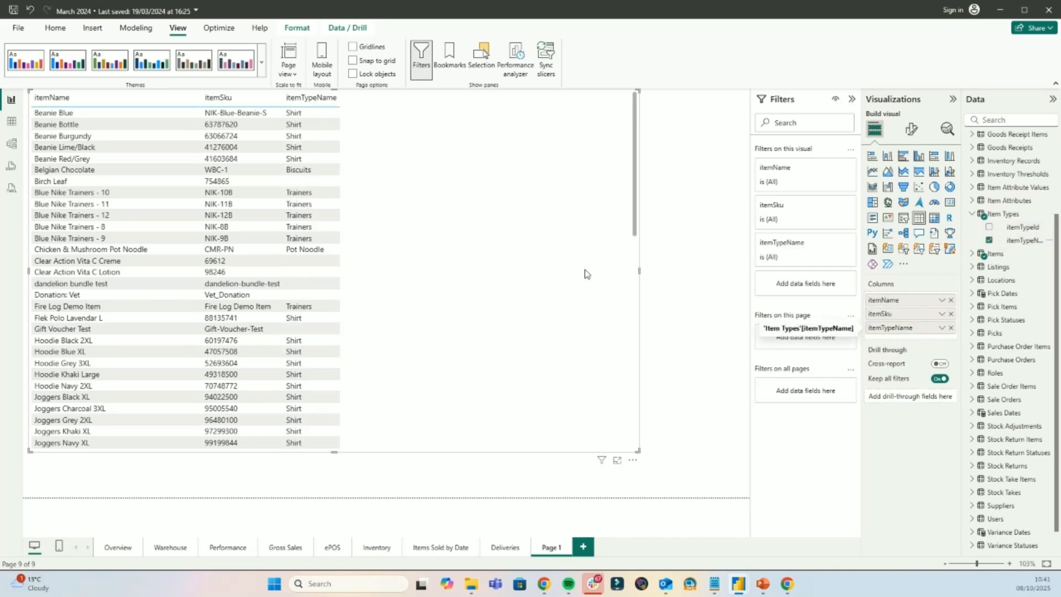
# - Look through the Sale Order Items fields and add currency from Sale Orders as the table's fourth column
pyautogui.click(973, 387)
pyautogui.scroll(-4, 995, 360)
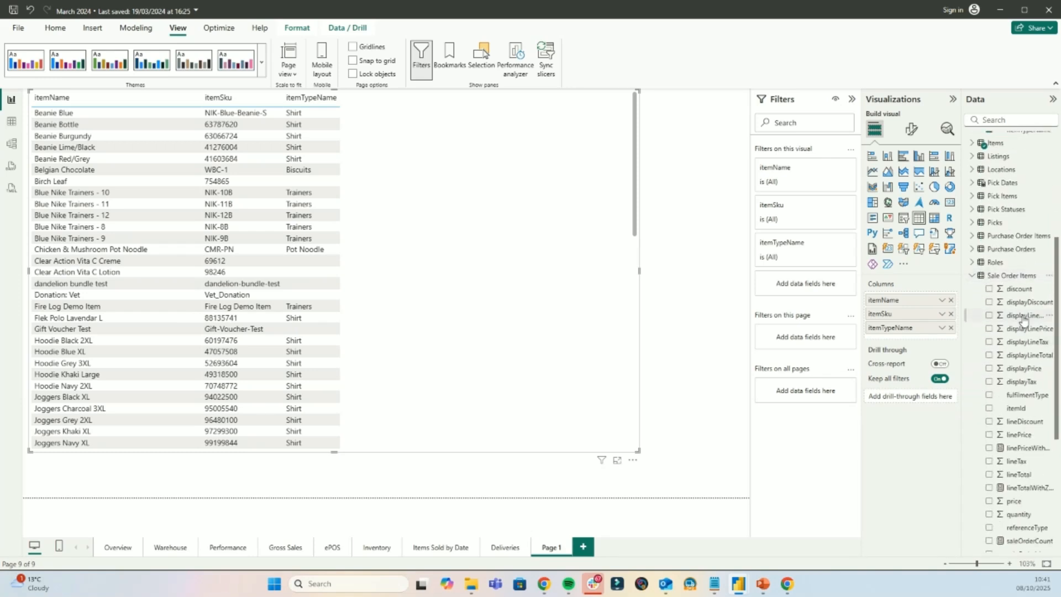
pyautogui.scroll(-1, 1020, 325)
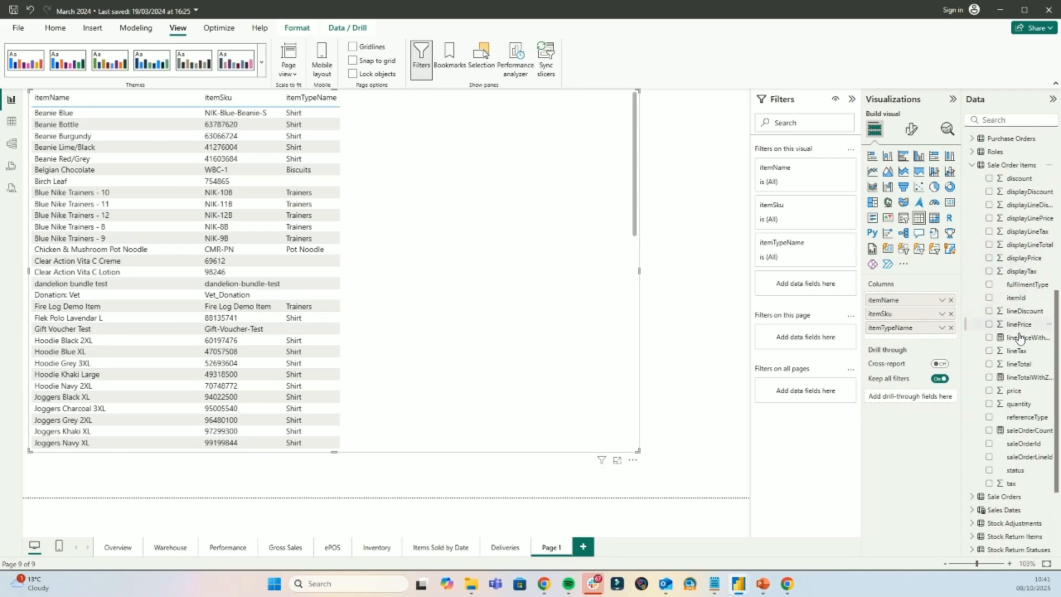
pyautogui.scroll(-2, 1010, 431)
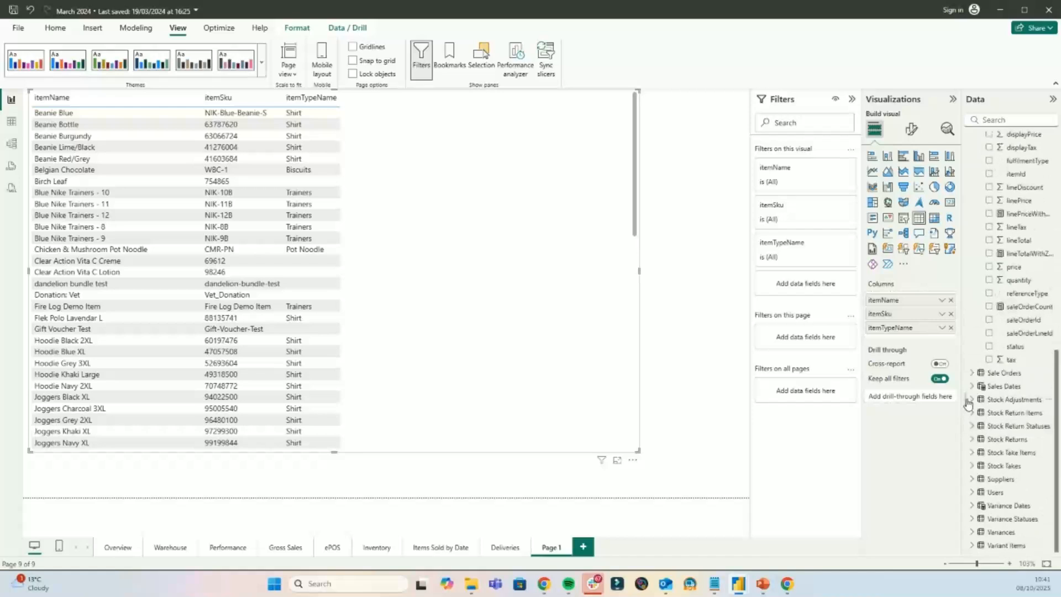
pyautogui.click(972, 373)
pyautogui.scroll(-3, 1006, 309)
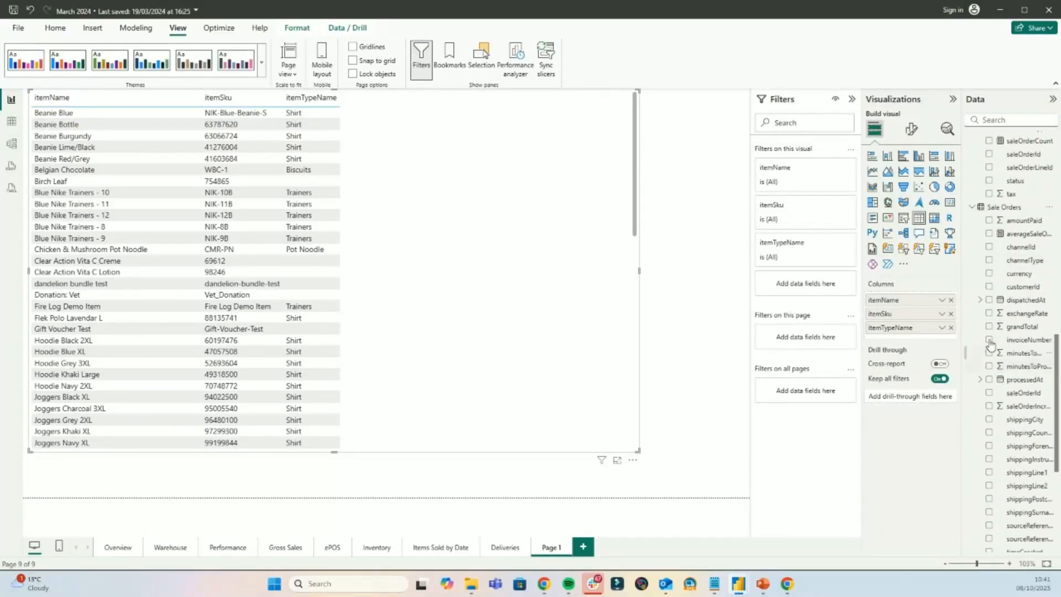
pyautogui.moveTo(1017, 277); pyautogui.dragTo(890, 340)
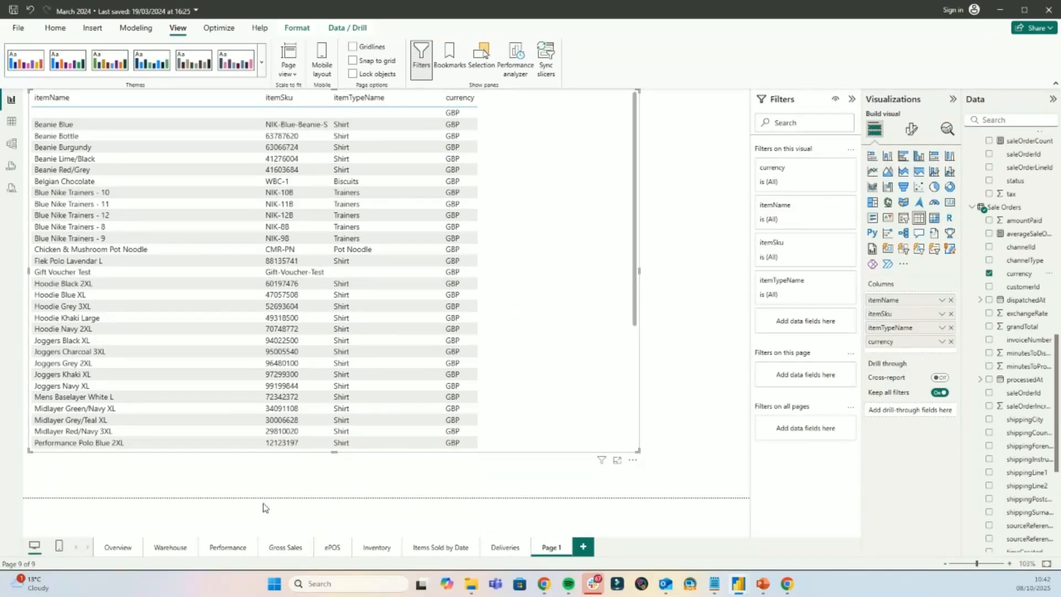
# - Return to the Overview page of the March 2024 report
pyautogui.click(116, 548)
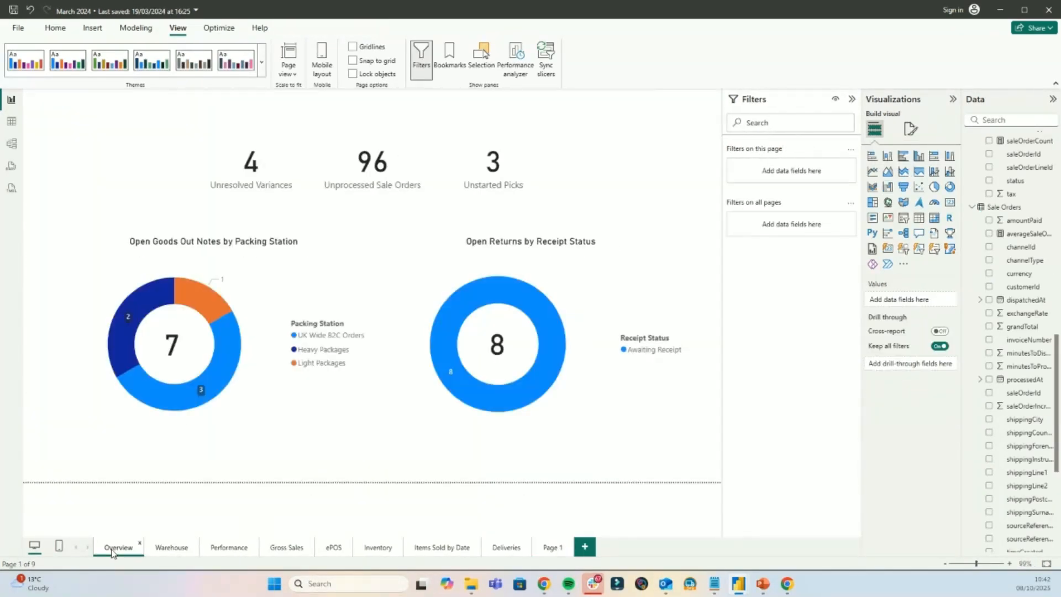